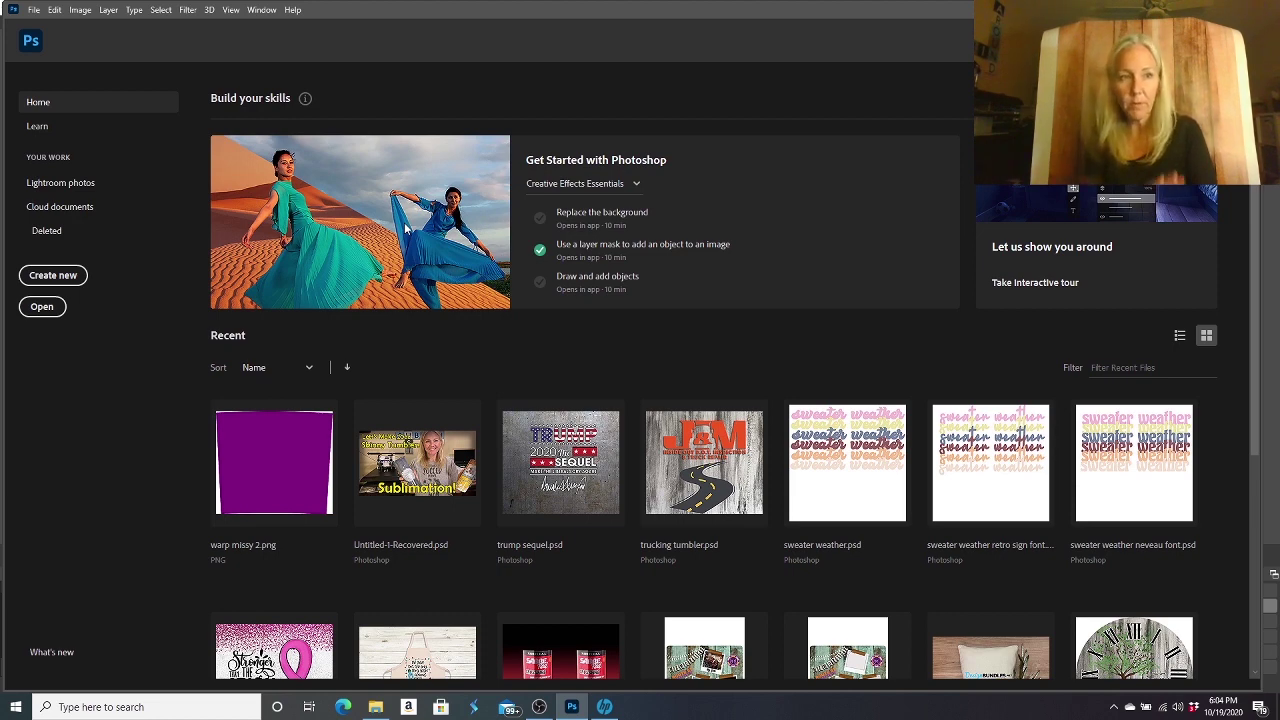
Open the camping polaroid warp.png template from the skinny tumbler folder after searching for it
left_click(45, 307)
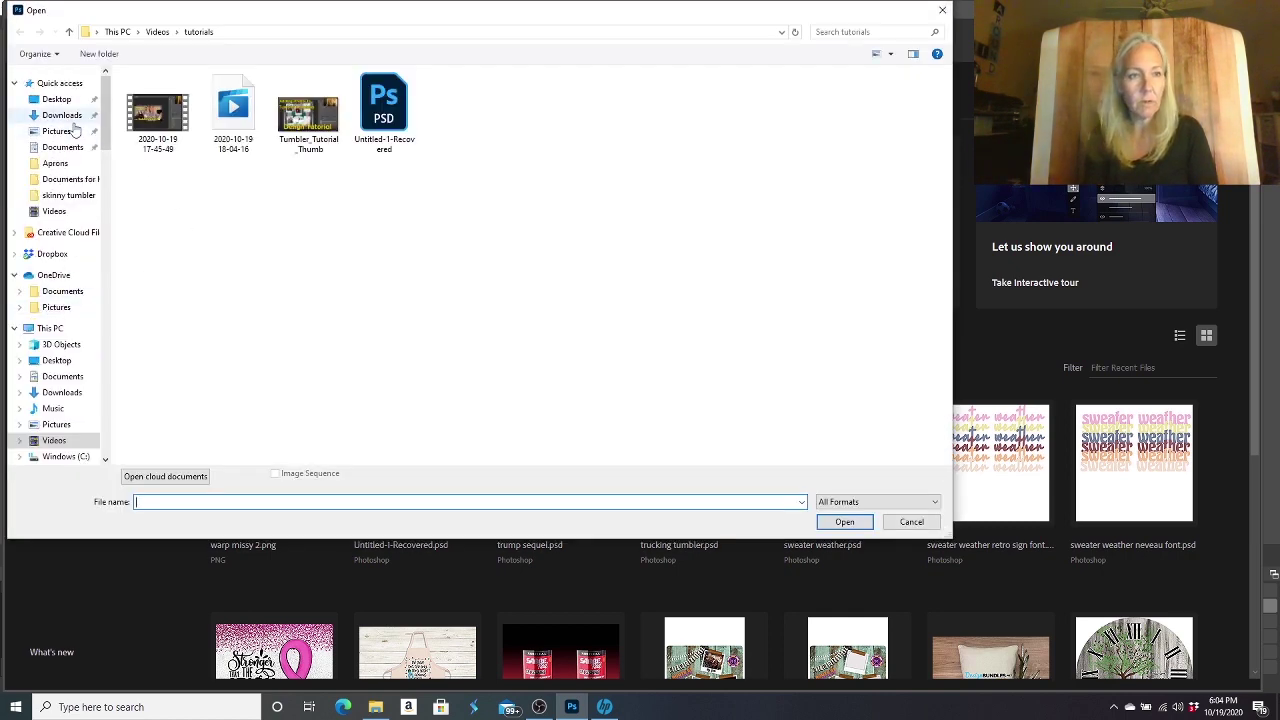
left_click(70, 197)
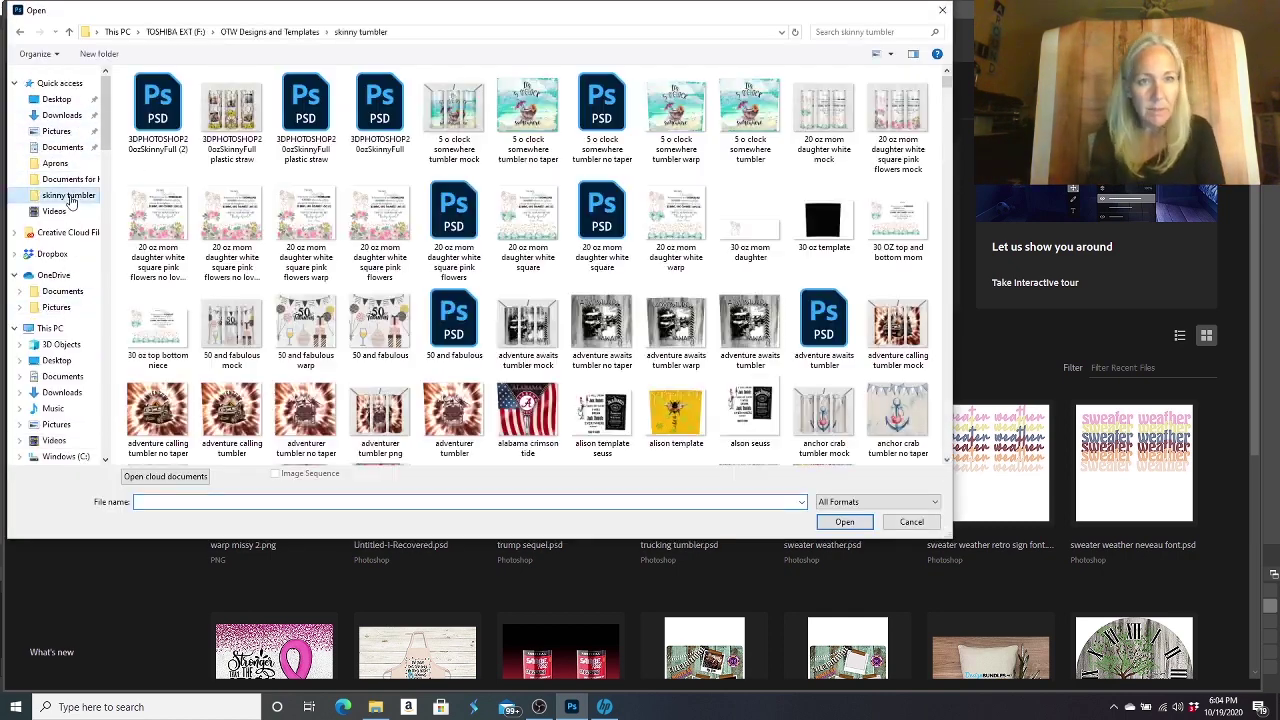
left_click(898, 32)
type("polaroid")
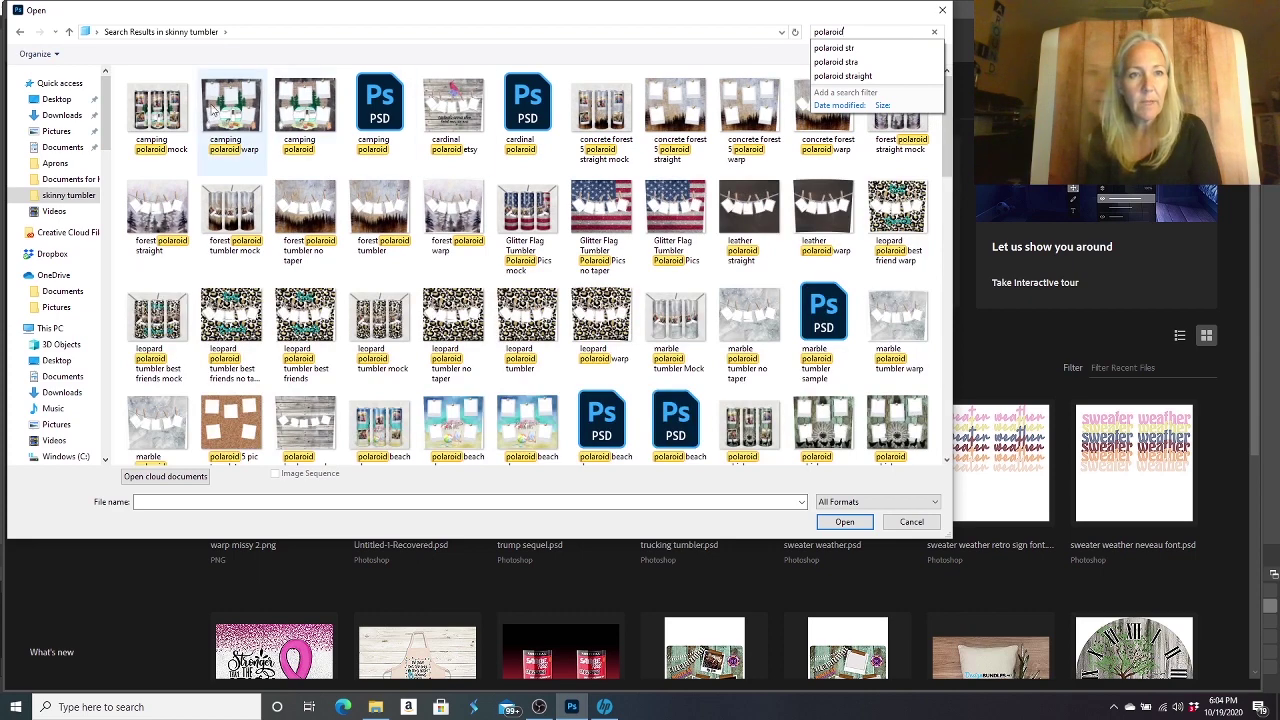
double_click(220, 115)
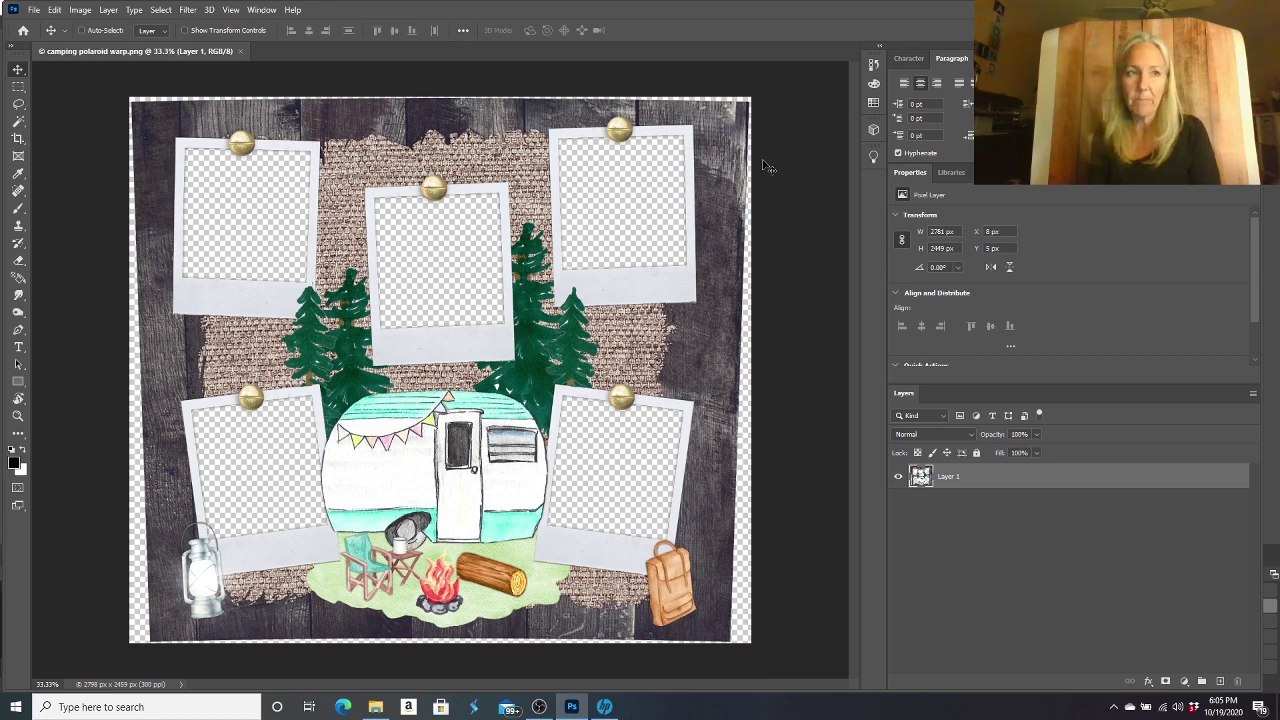
Place Embedded the first family photo from Pictures > Pics for tumblers
left_click(36, 11)
left_click(65, 274)
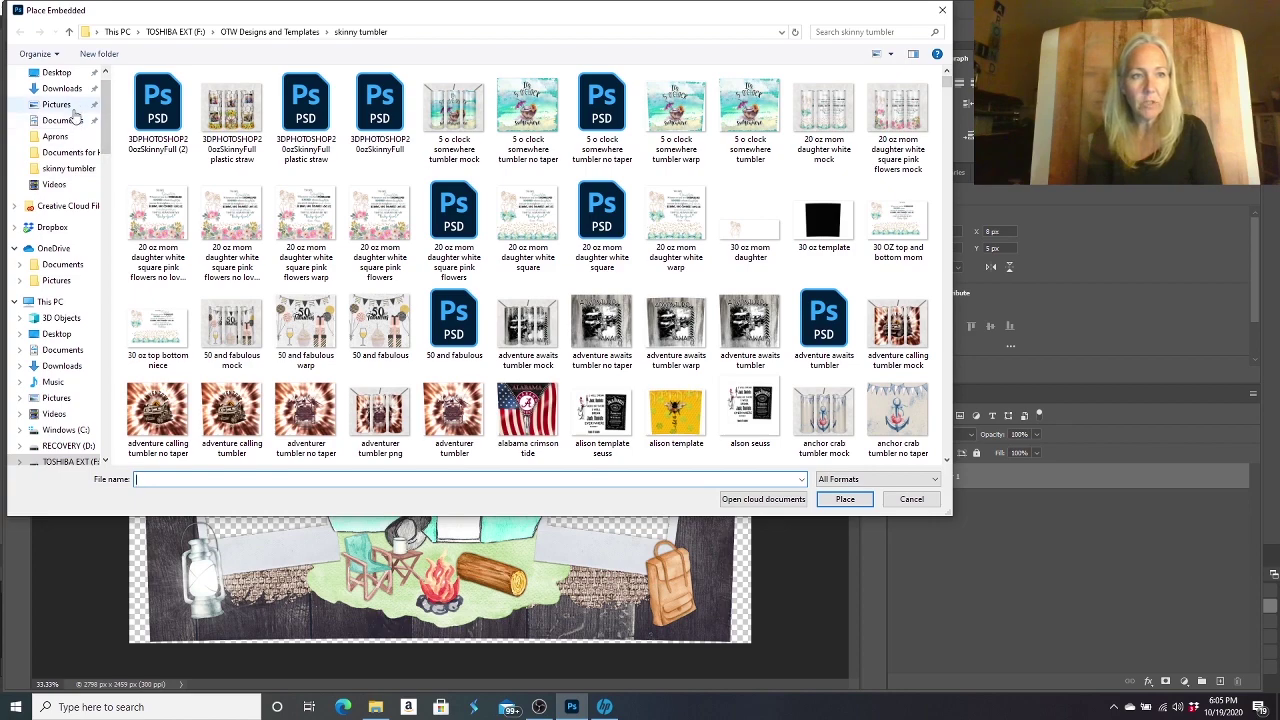
left_click(72, 108)
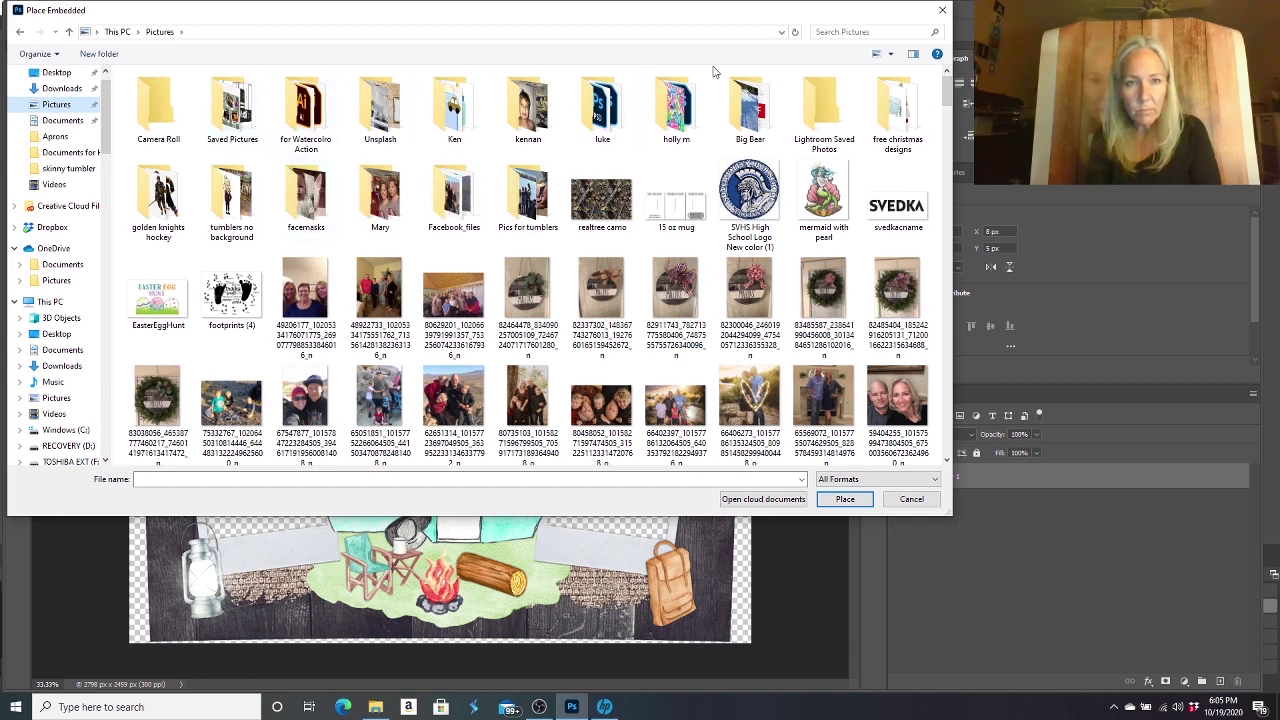
double_click(527, 192)
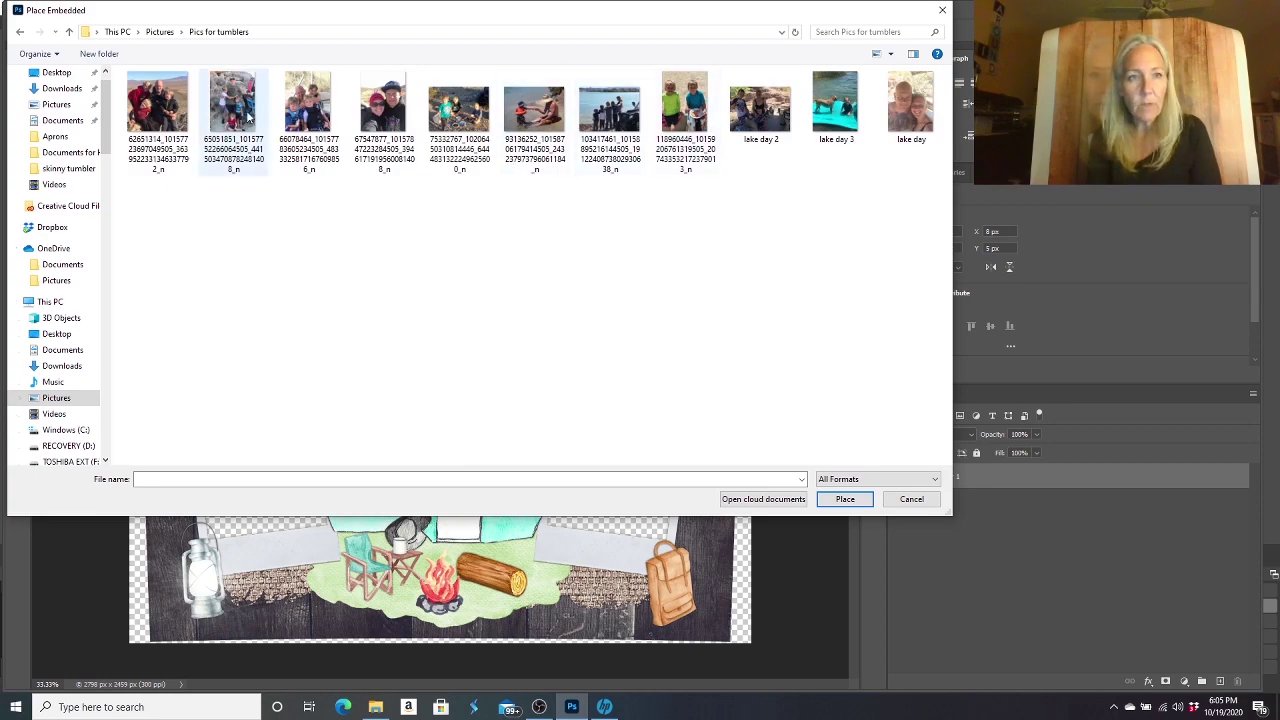
double_click(165, 103)
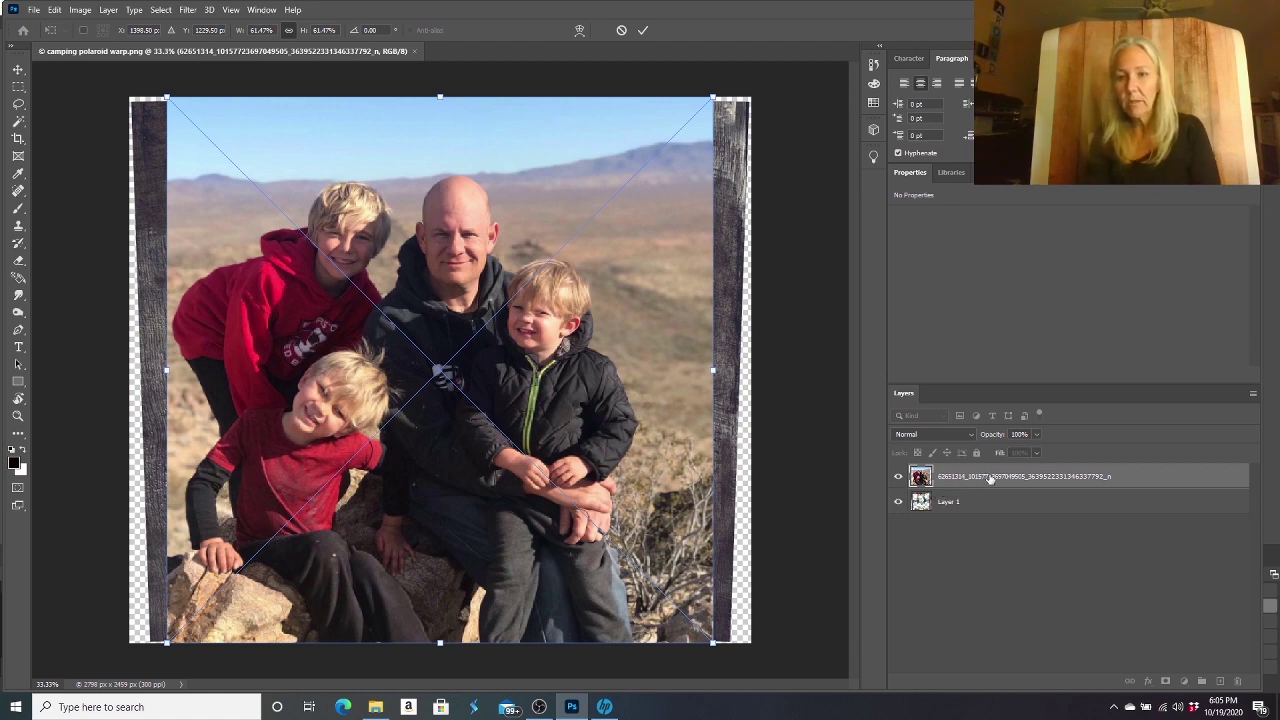
Move the photo below Layer 1 and scale it to about 17% in the top-centre frame
key("Return")
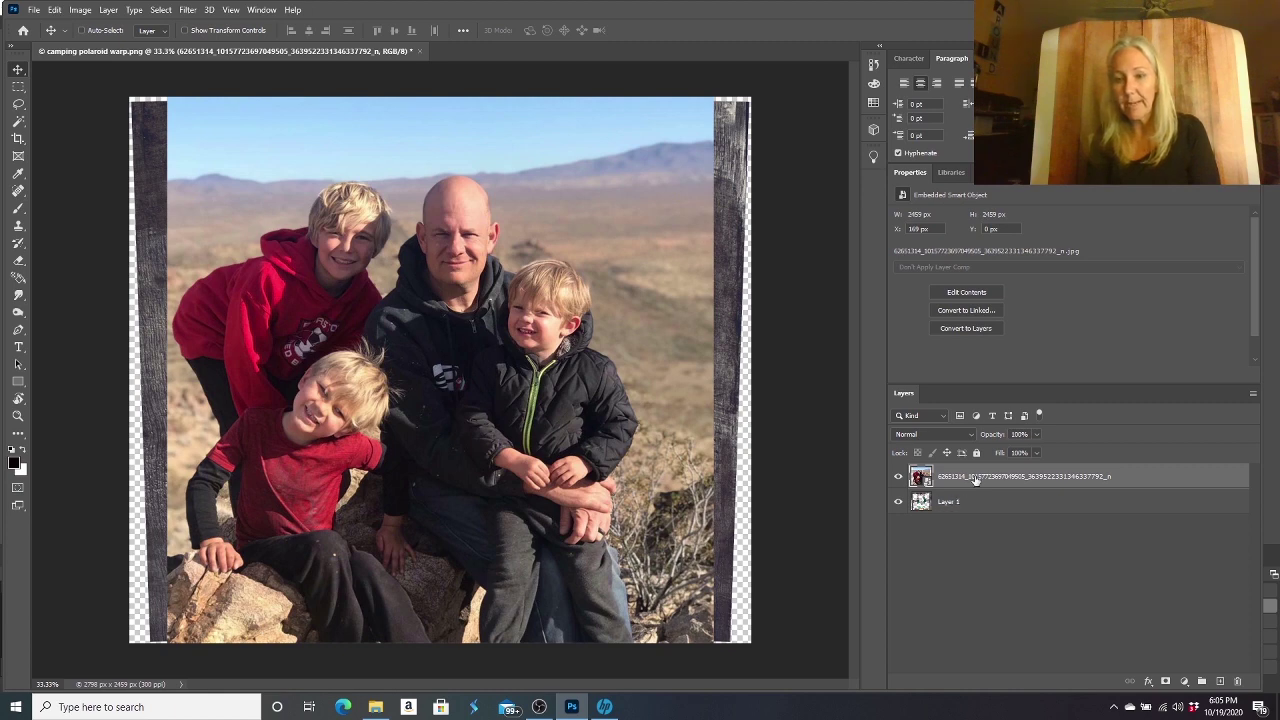
left_click_drag(976, 478, 976, 510)
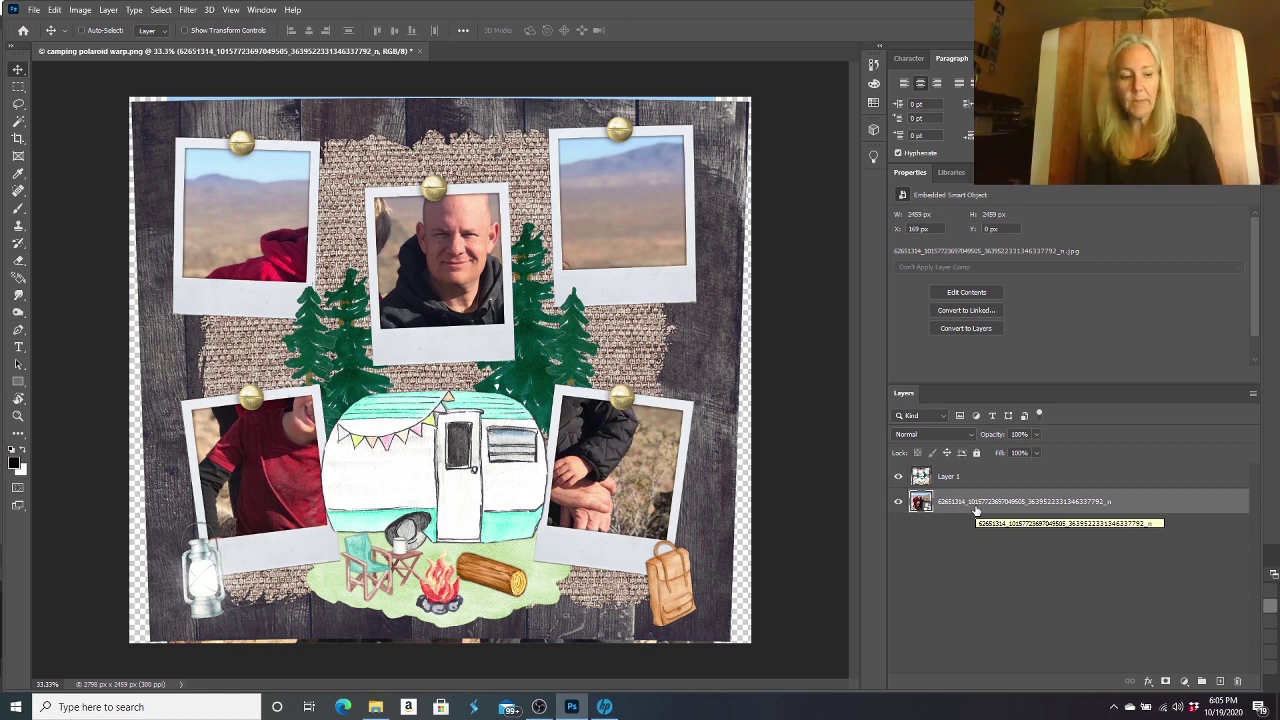
key("ctrl+t")
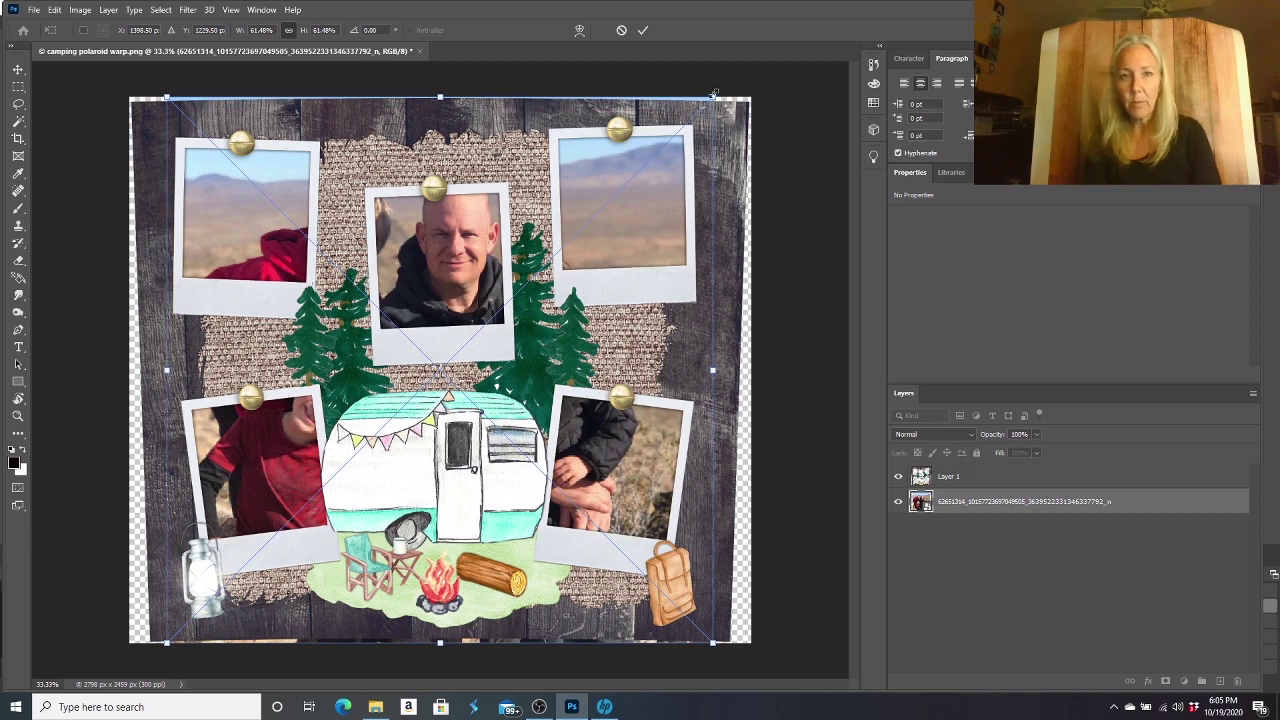
left_click_drag(704, 103, 452, 204)
left_click_drag(492, 318, 535, 354)
left_click_drag(478, 259, 483, 265)
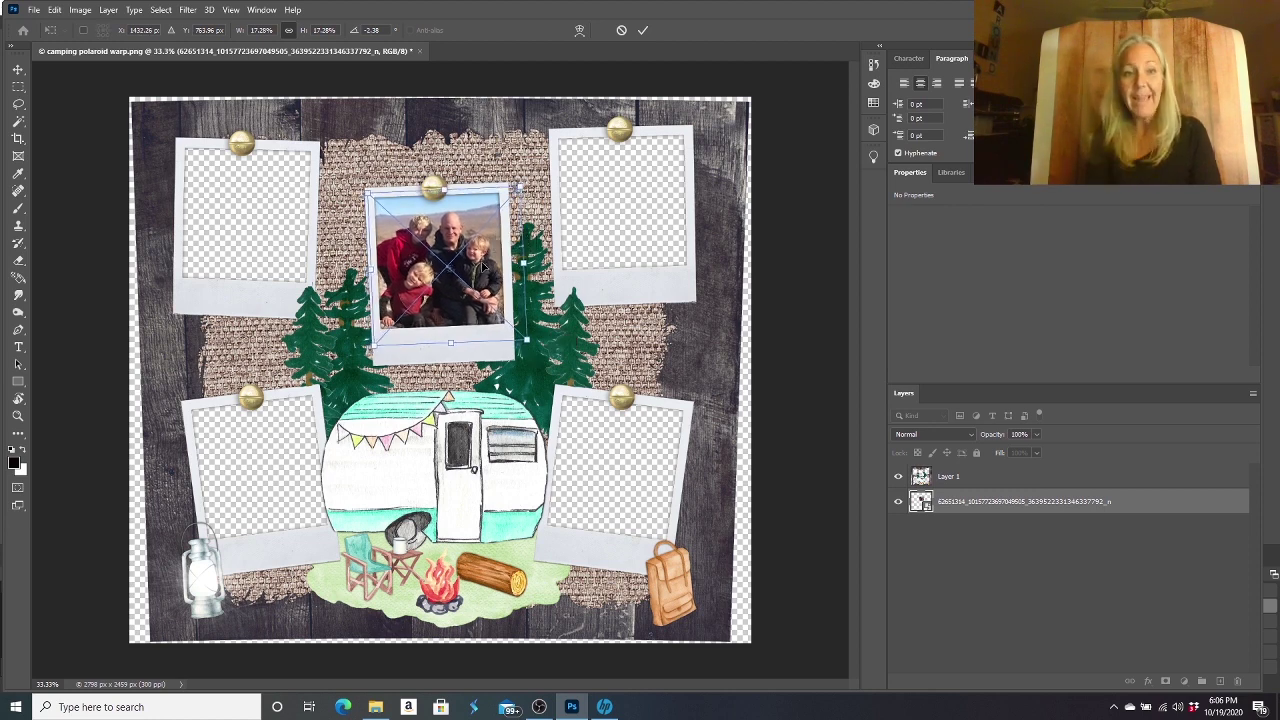
key("Return")
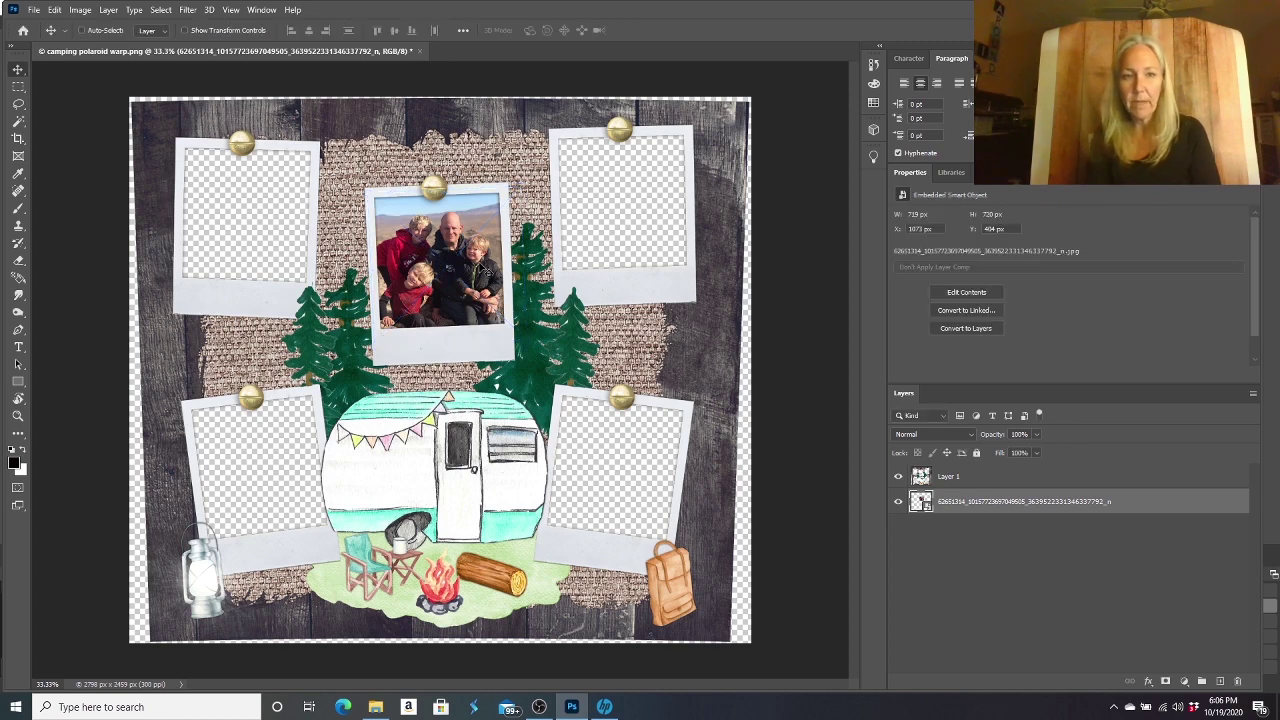
Place Embedded the couple's selfie, after backing out of Place Linked
left_click(32, 10)
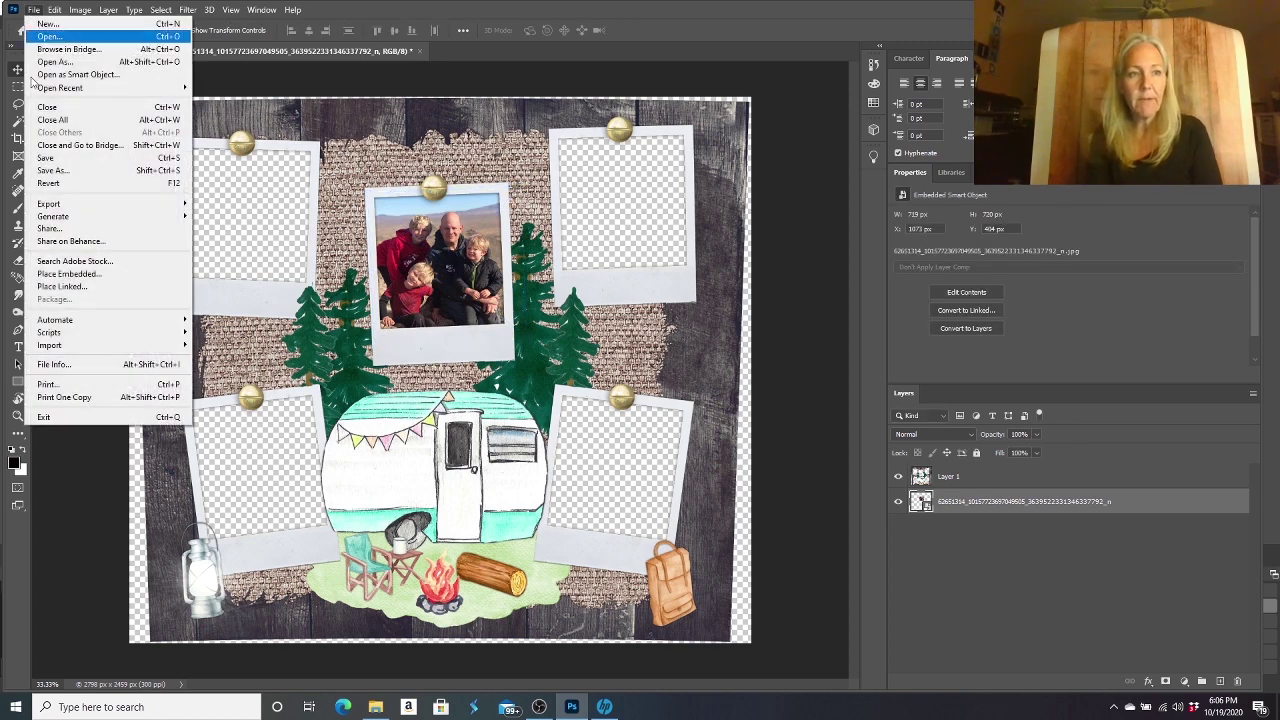
left_click(77, 286)
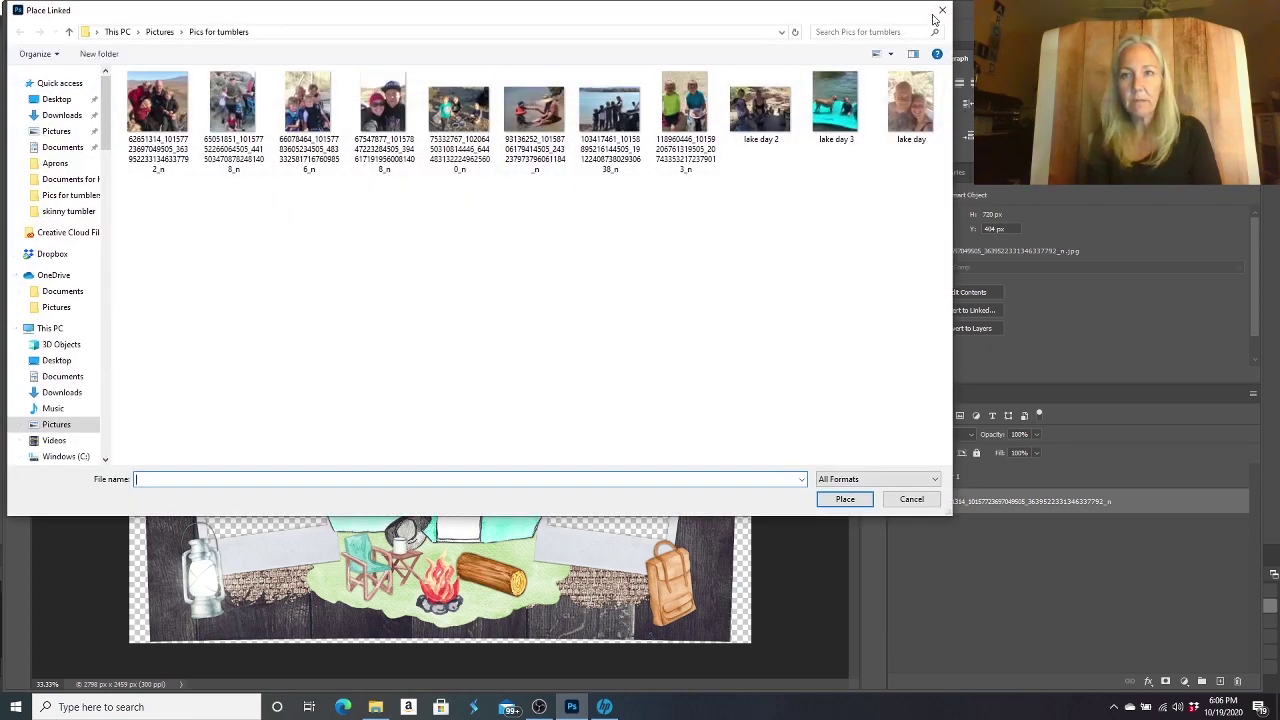
left_click(940, 12)
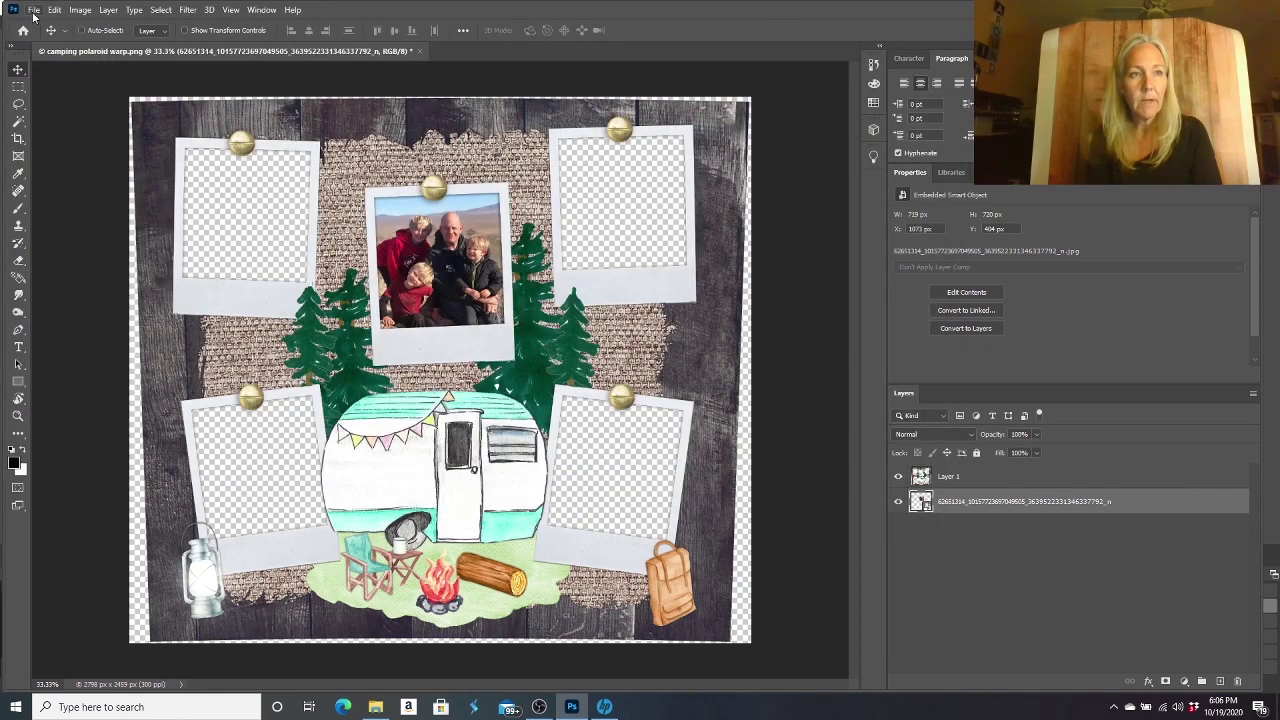
left_click(34, 12)
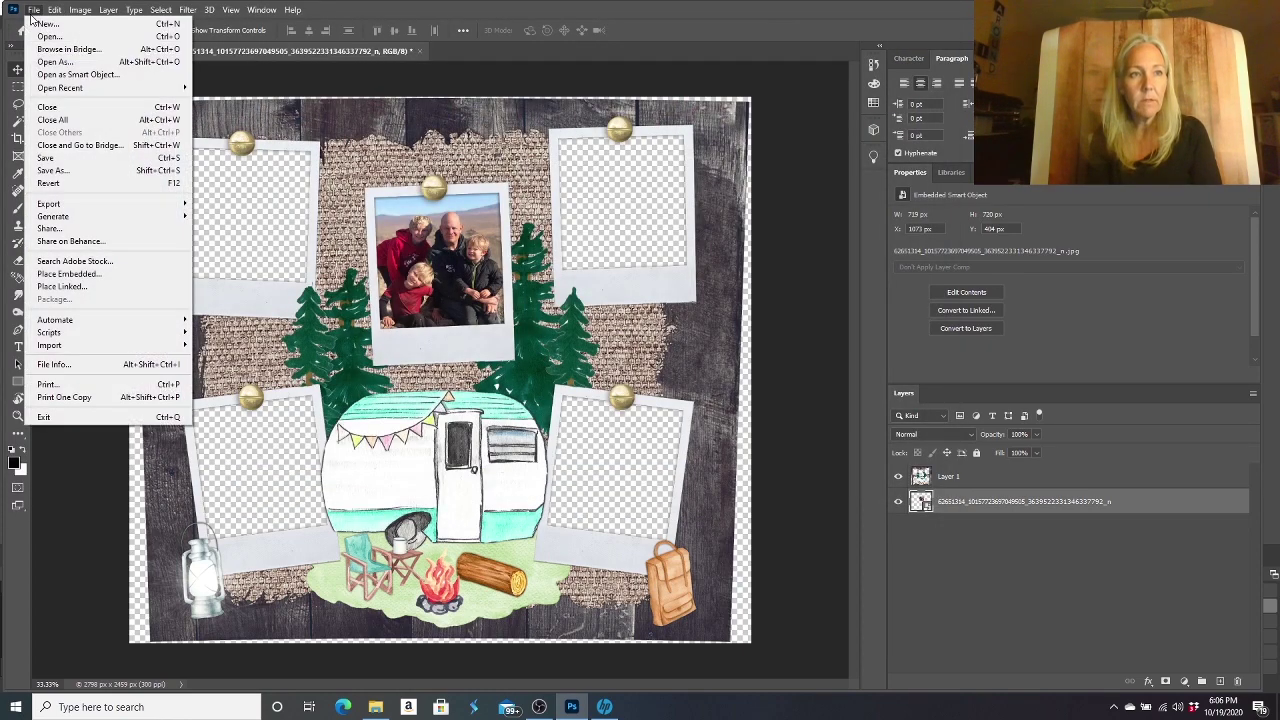
left_click(100, 273)
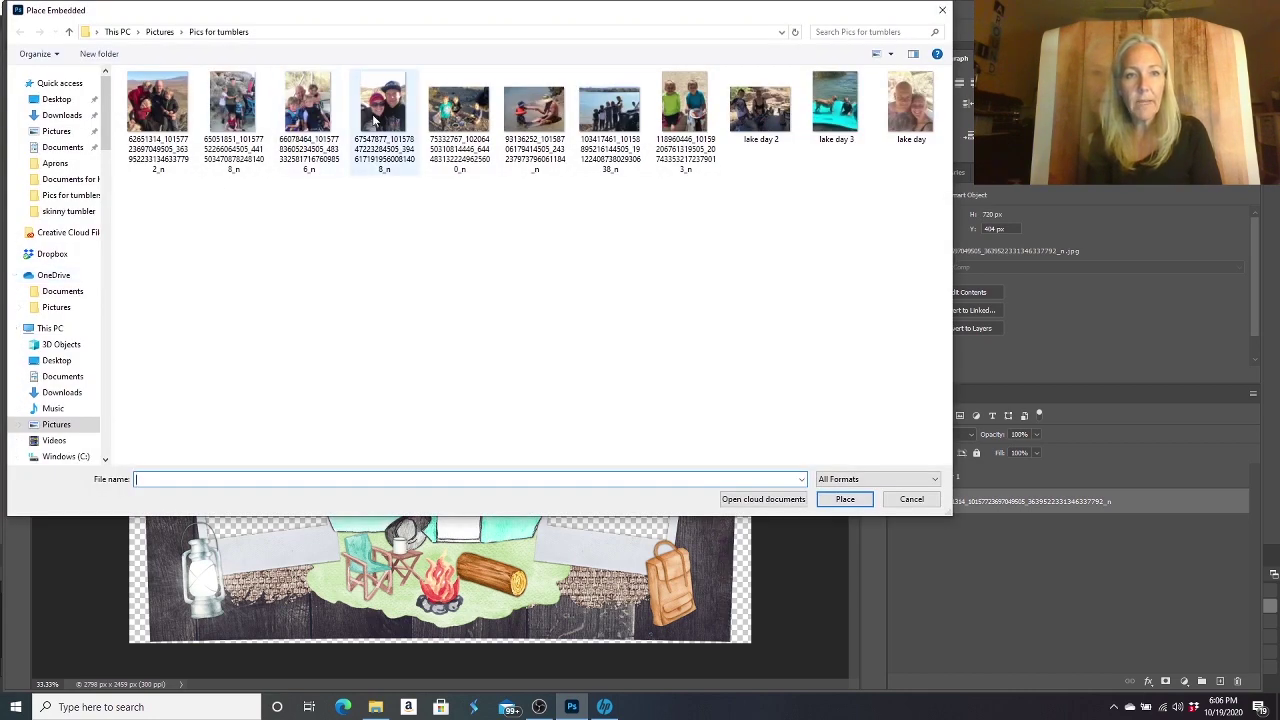
double_click(373, 117)
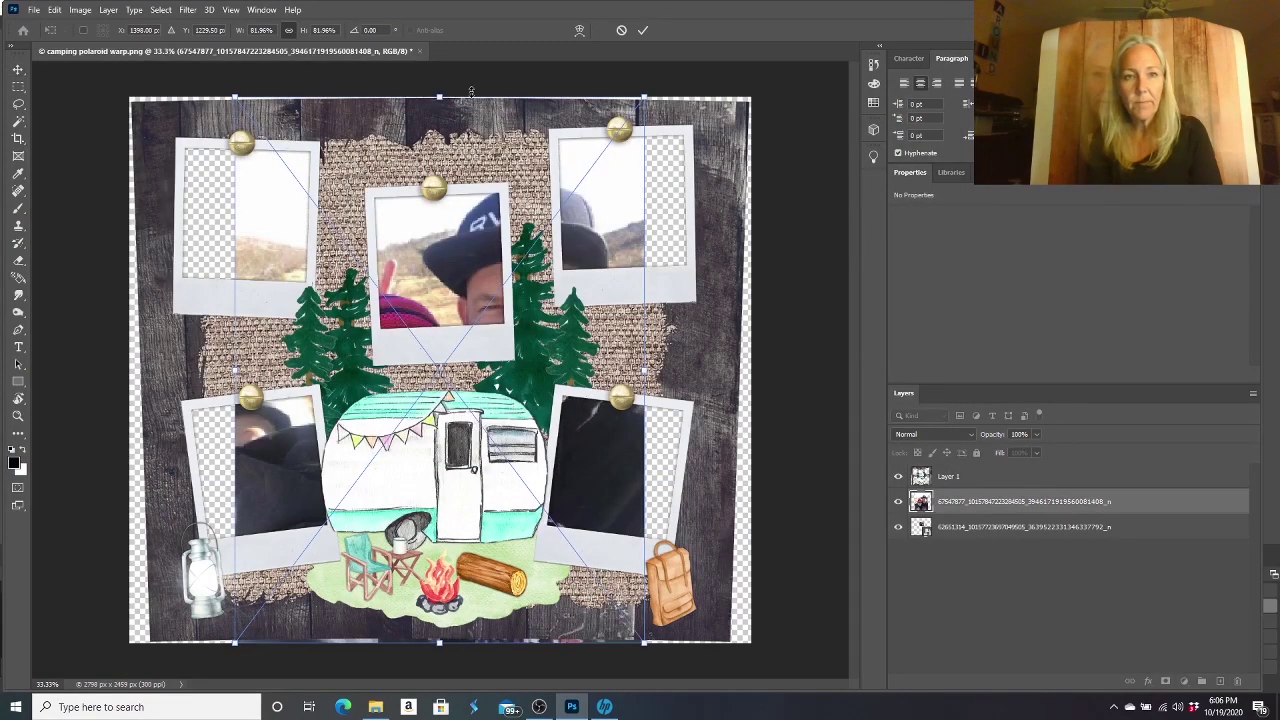
Scale the selfie to about 29.88% and tilt it 7.35° in the lower-right frame
left_click_drag(440, 97, 460, 445)
left_click_drag(478, 512, 662, 454)
mouse_move(714, 588)
left_mouse_down()
mouse_move(720, 578)
mouse_move(700, 591)
left_mouse_up()
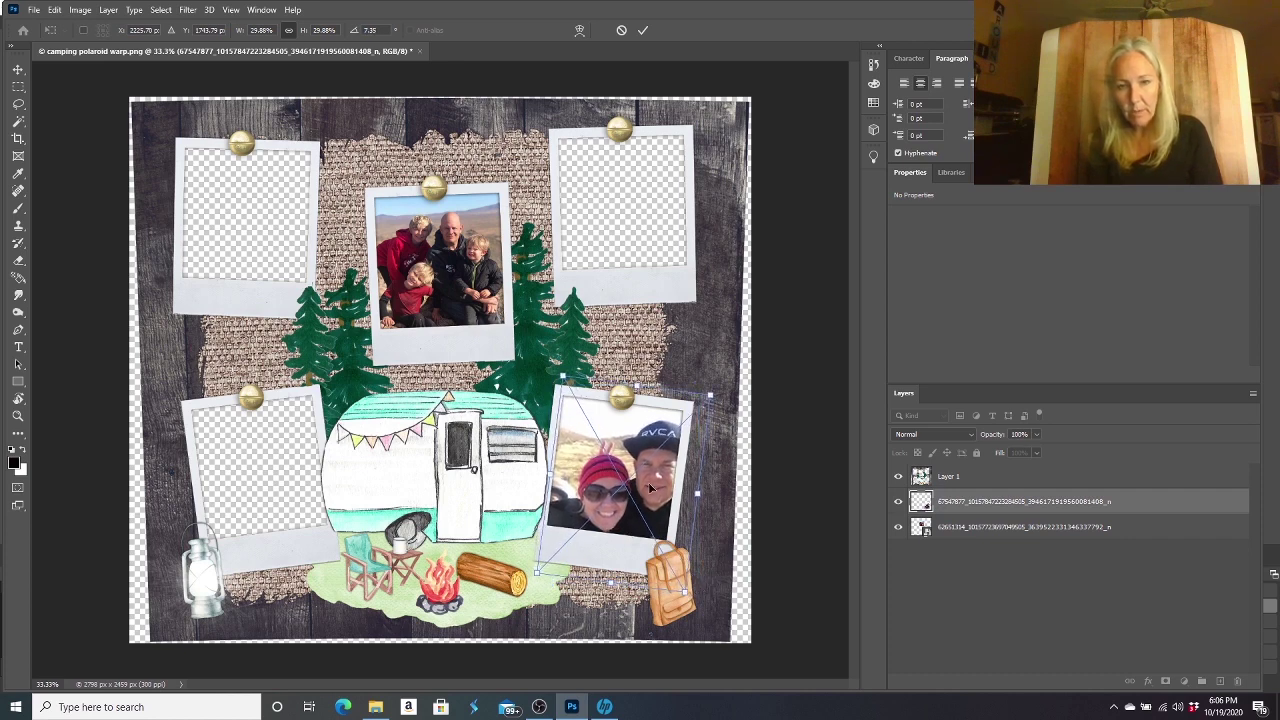
left_click_drag(651, 489, 640, 469)
key("Return")
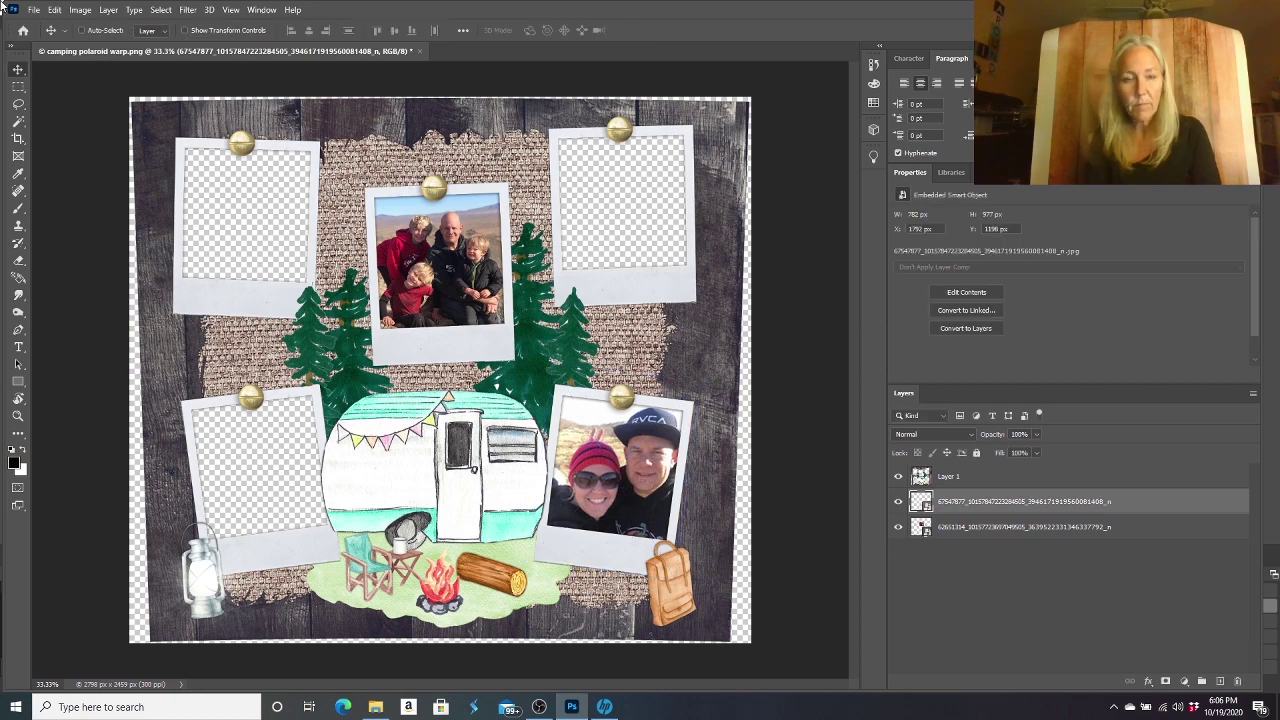
Place Embedded the photo of the children by the lake
left_click(36, 10)
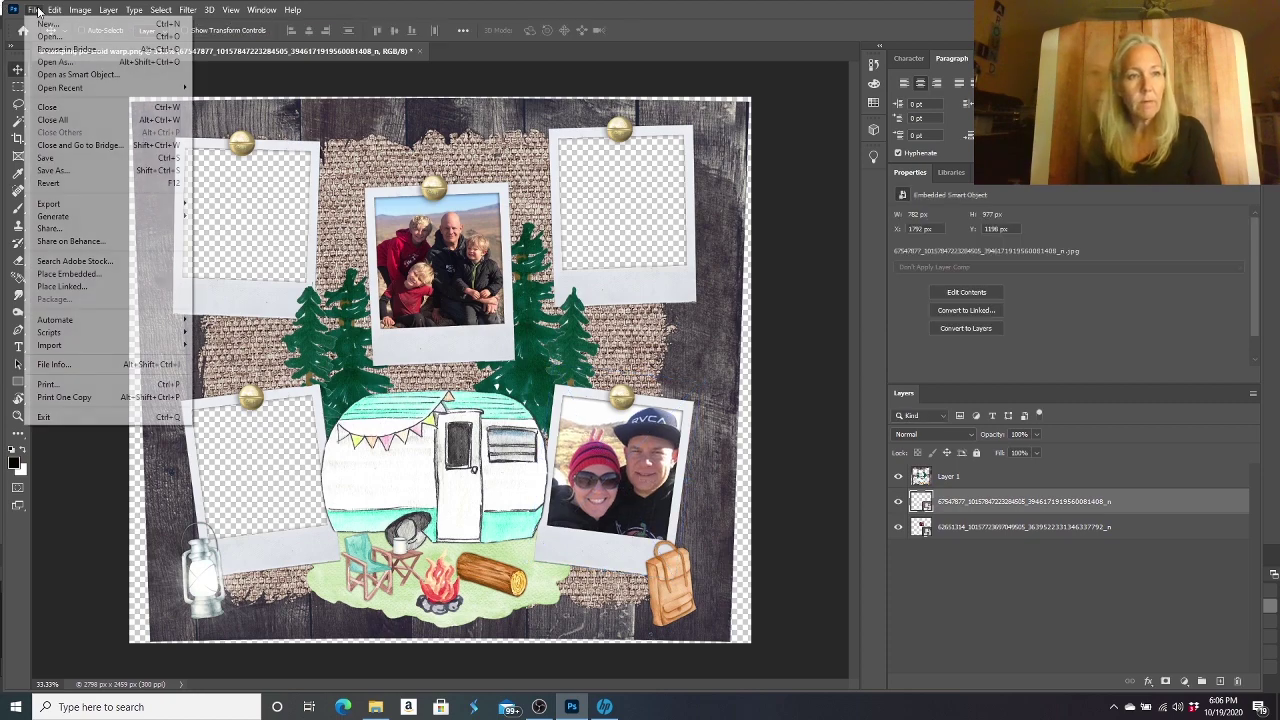
left_click(67, 274)
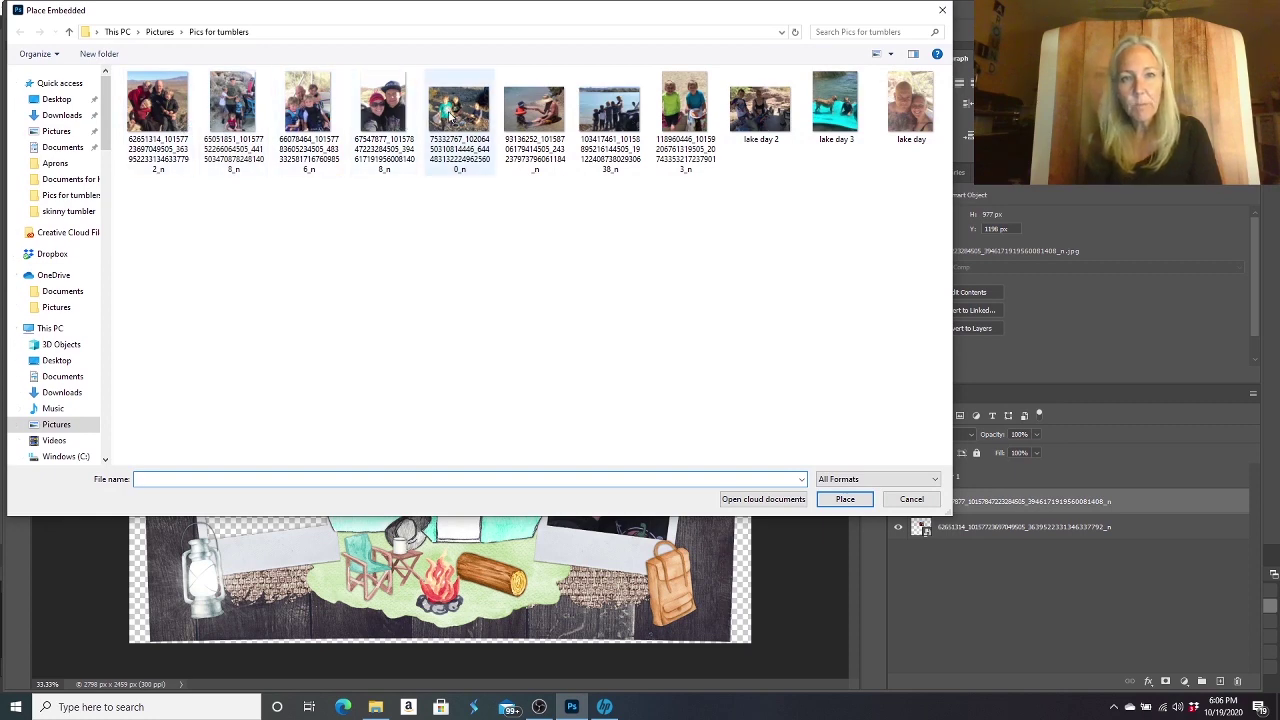
double_click(609, 110)
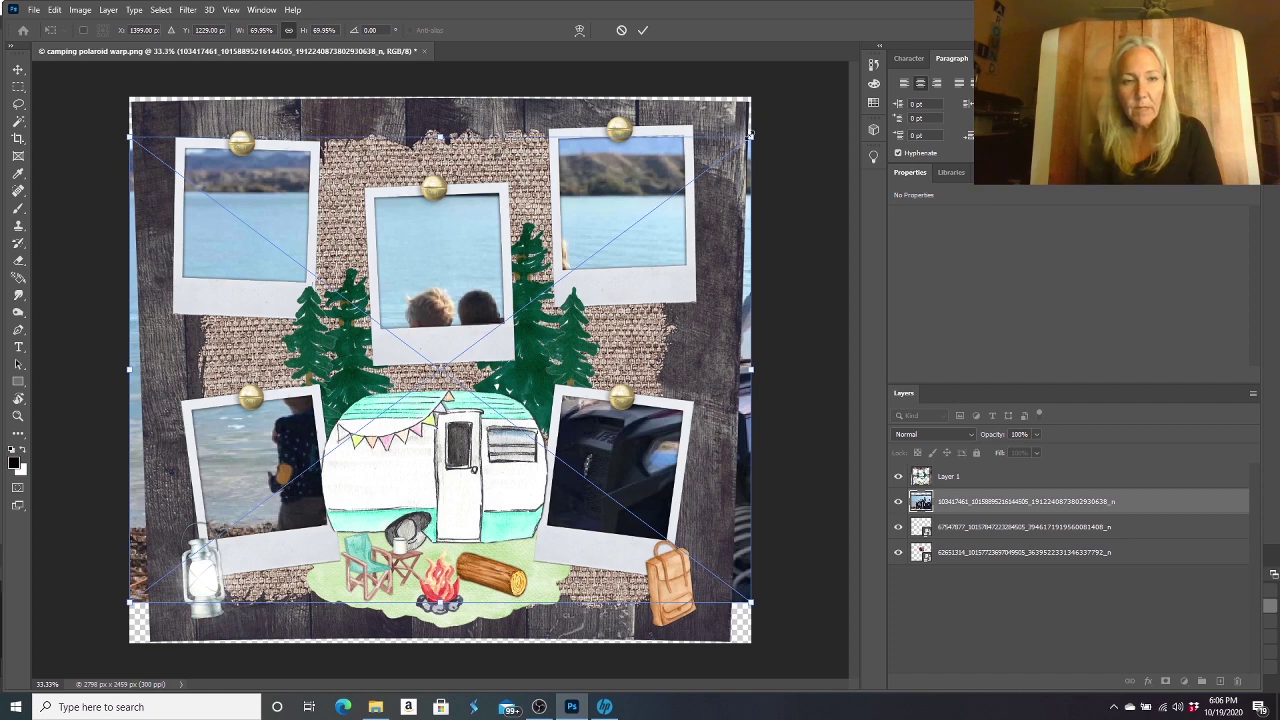
Scale the lake photo to about 24% and tilt it 2.25° in the top-left frame
left_click_drag(750, 133, 312, 466)
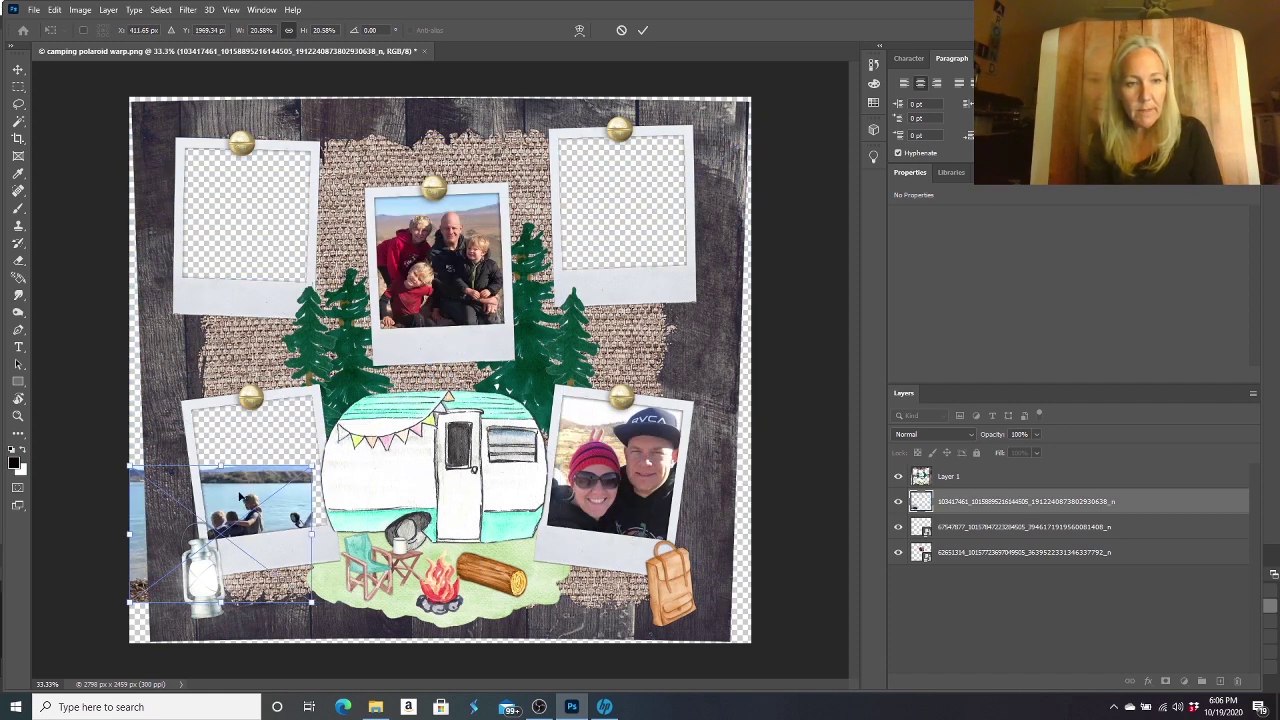
left_click_drag(240, 497, 258, 169)
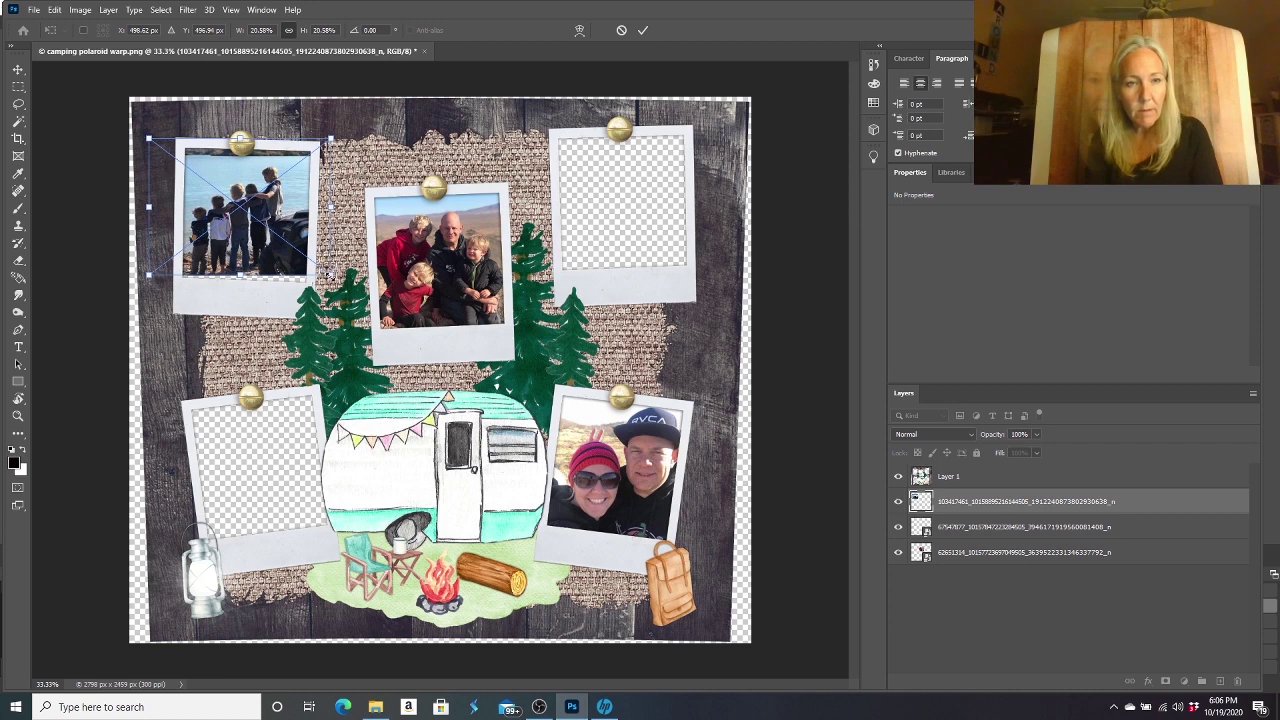
left_click_drag(330, 273, 359, 297)
left_click_drag(345, 360, 340, 364)
left_click_drag(268, 240, 275, 207)
Commit the lake photo and Place Embedded the photo of two boys
key("Return")
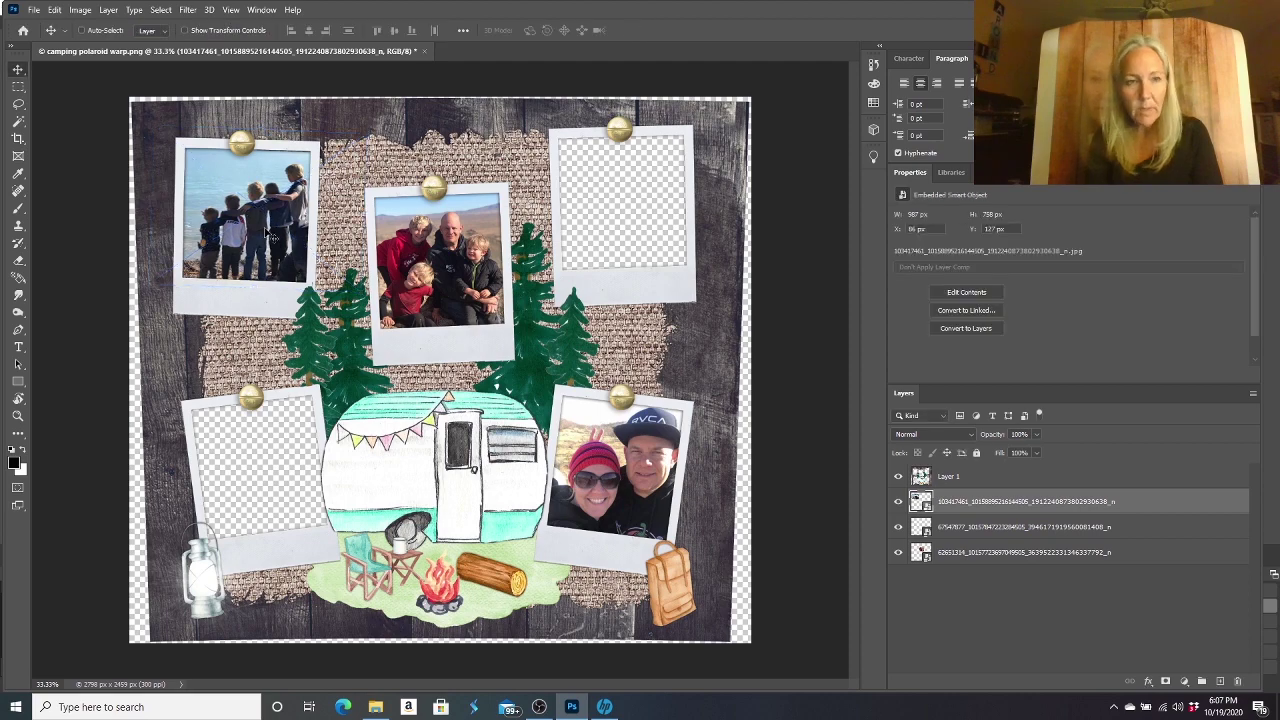
left_click(34, 11)
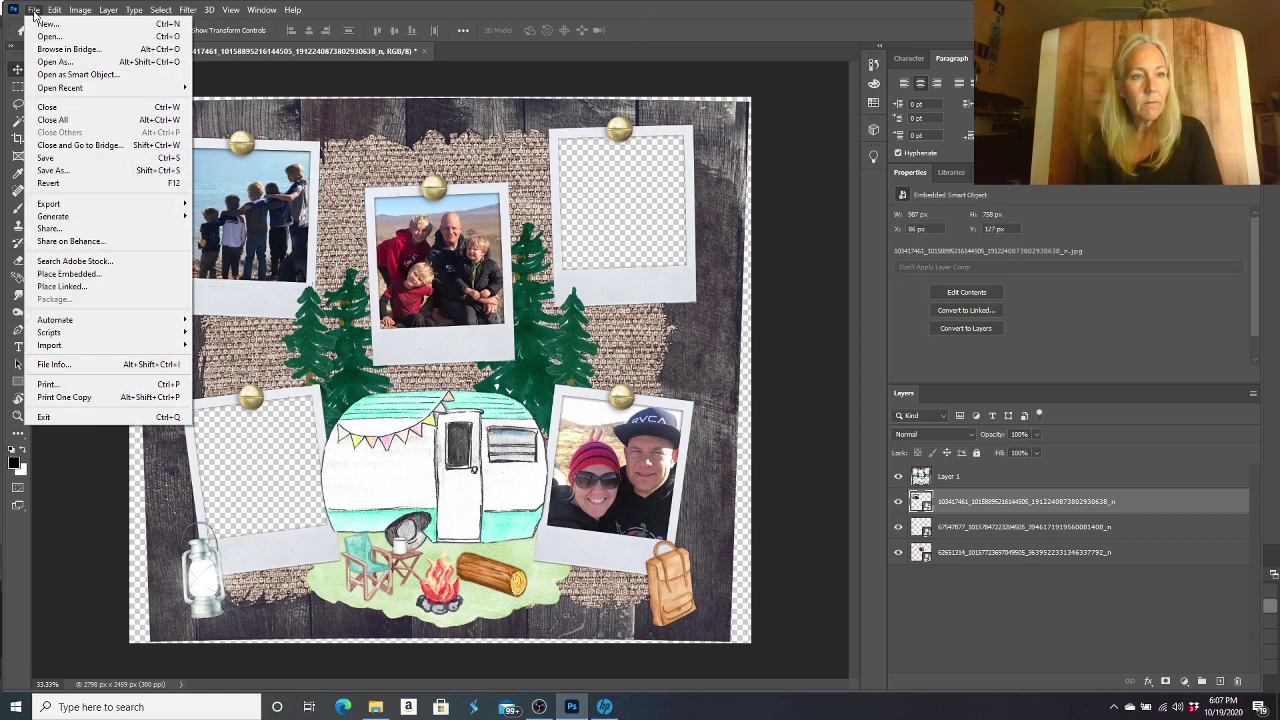
left_click(58, 275)
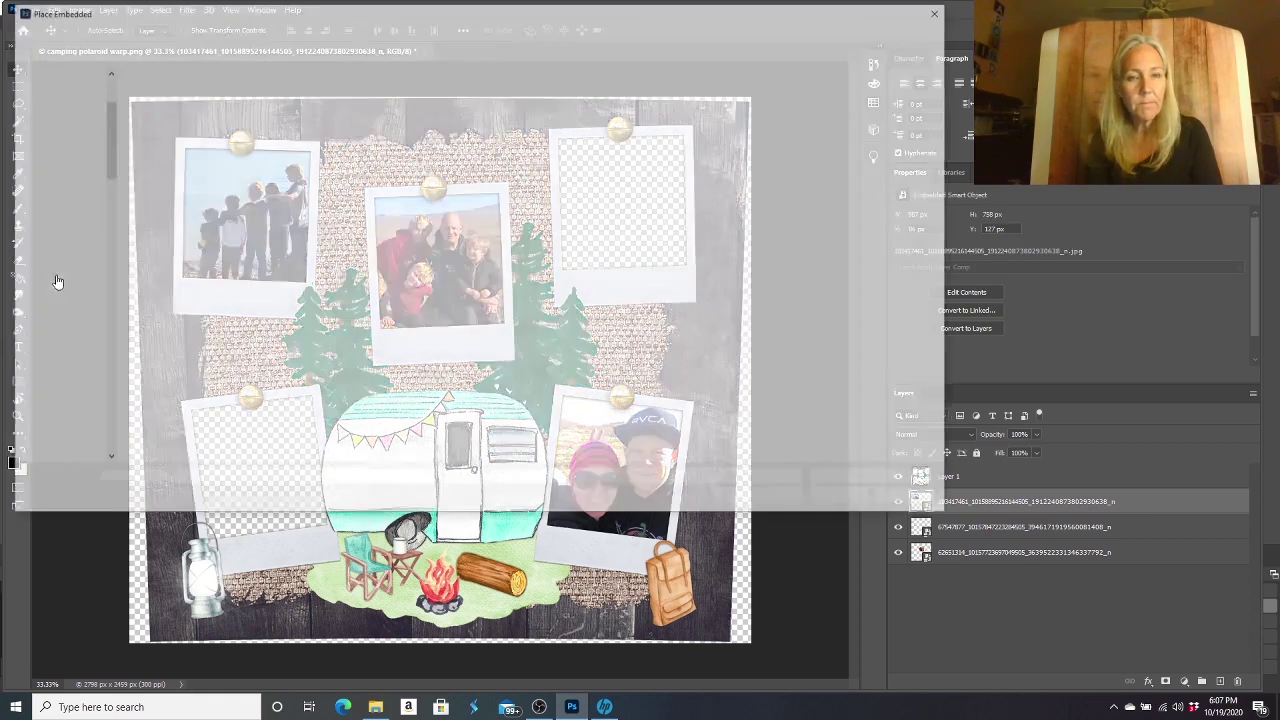
left_click(690, 118)
double_click(690, 118)
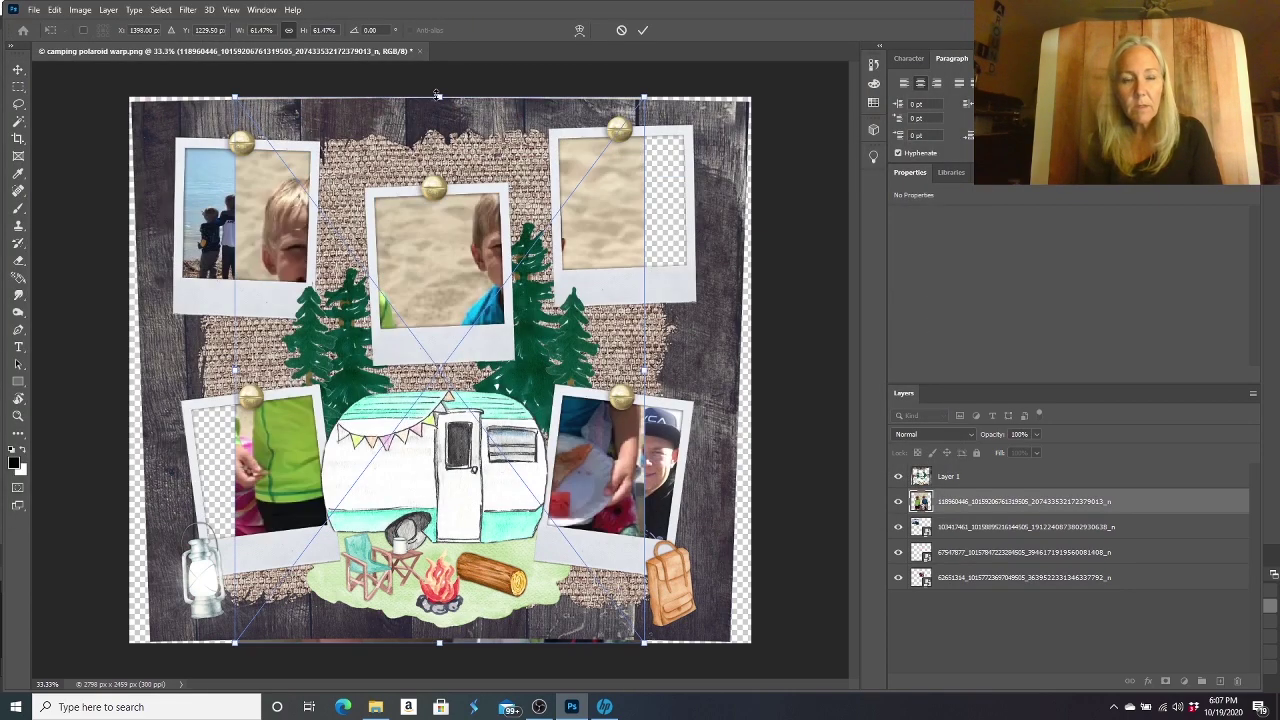
Scale the boys' photo to about 19.86% and tilt it -2.07° in the top-right frame
left_click_drag(437, 94, 457, 462)
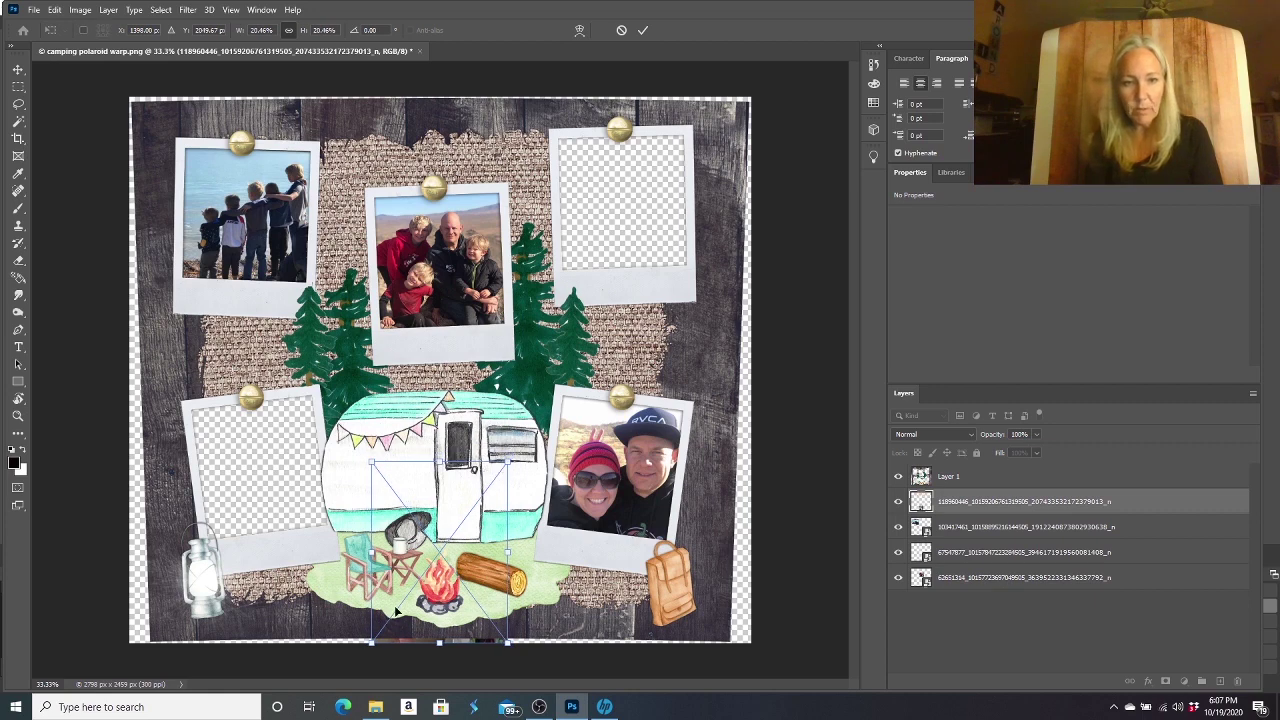
left_click_drag(475, 503, 656, 172)
left_click_drag(707, 317, 706, 310)
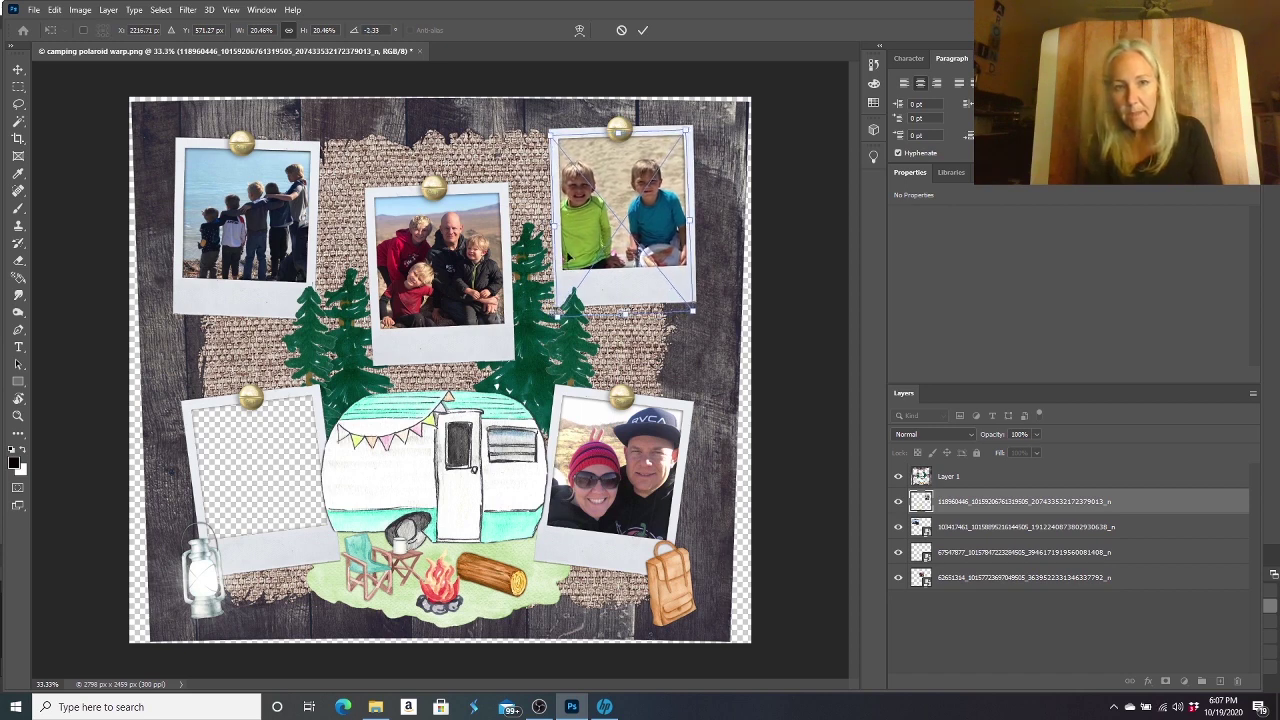
left_click_drag(553, 230, 560, 230)
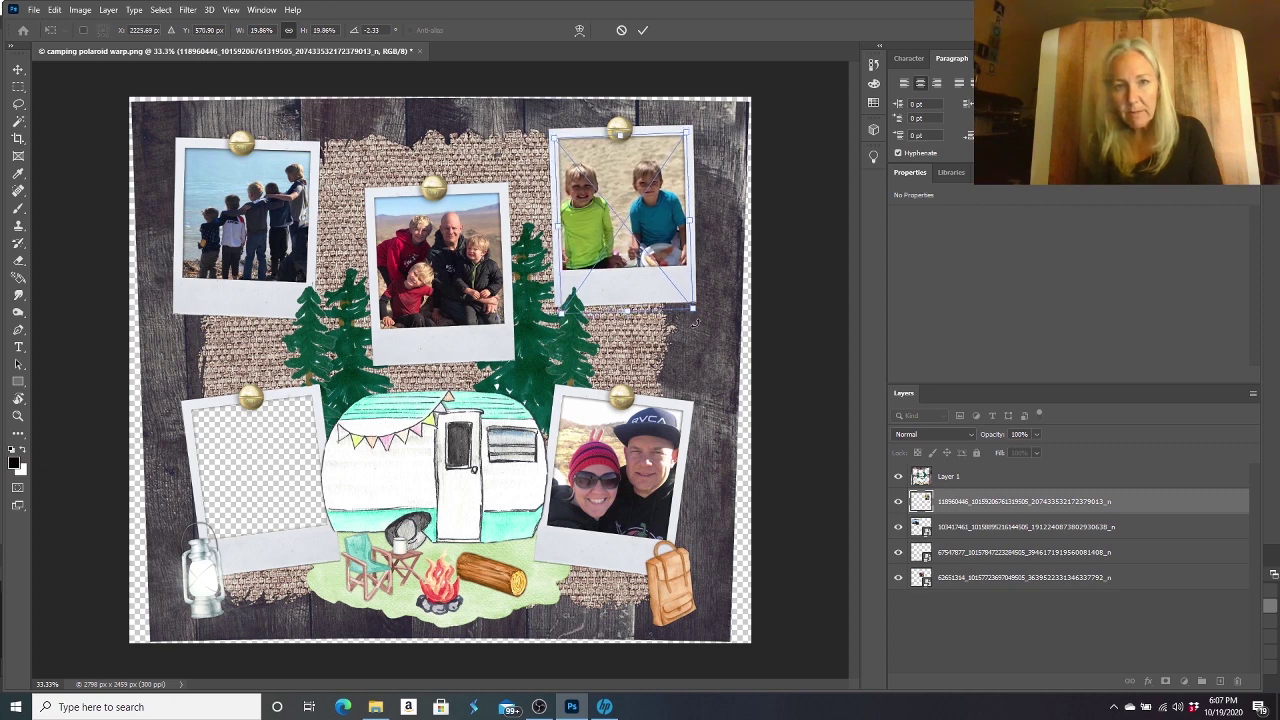
left_click_drag(694, 322, 694, 321)
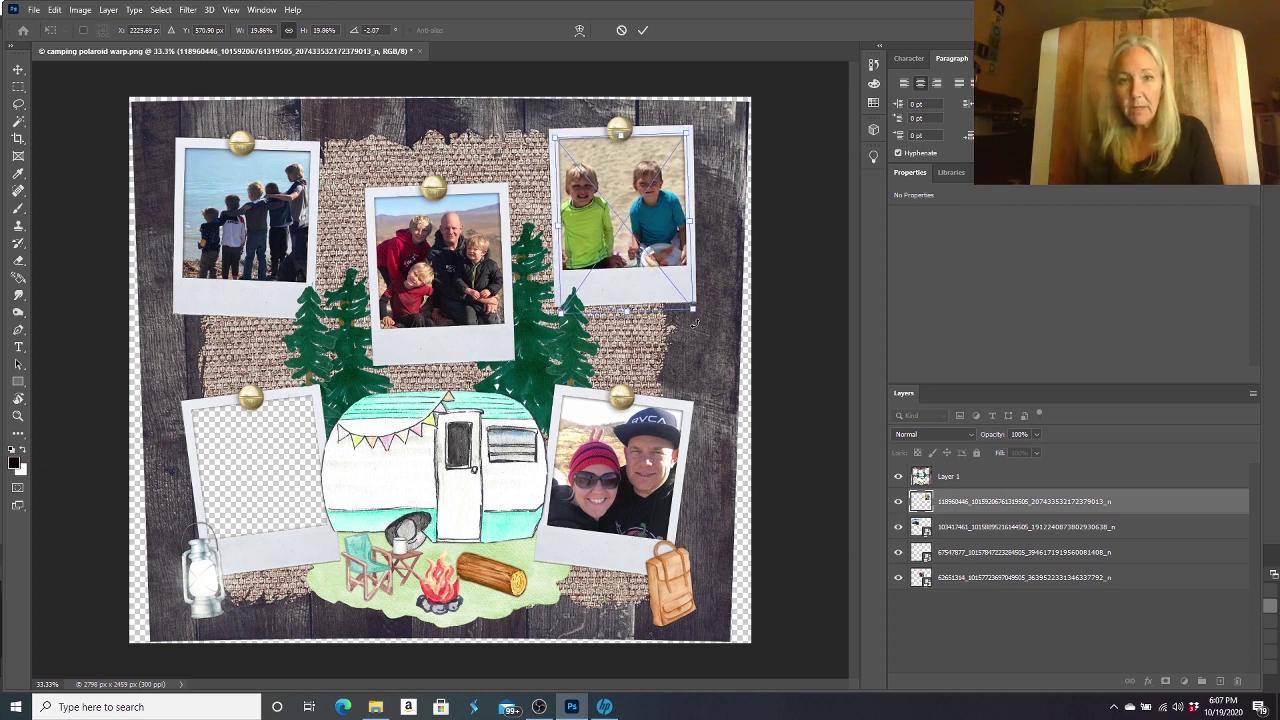
key("Return")
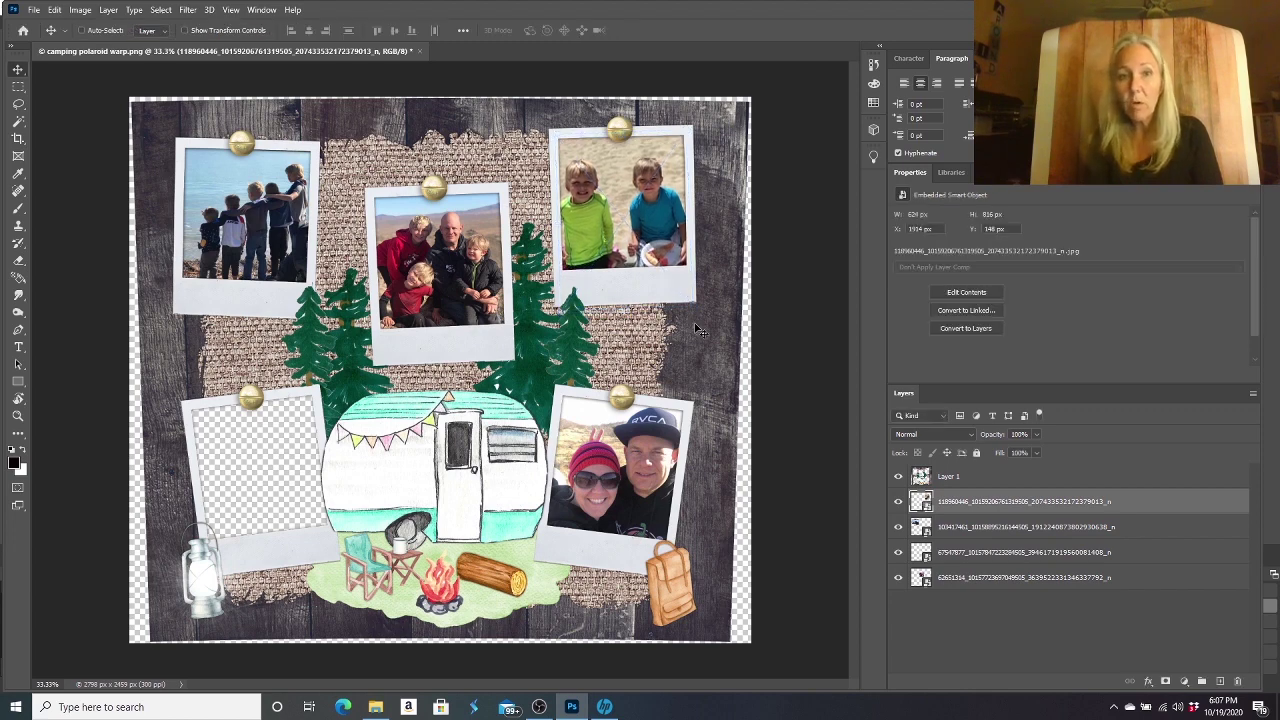
Place Embedded the photo of a man with three young children
left_click(31, 11)
left_click(61, 276)
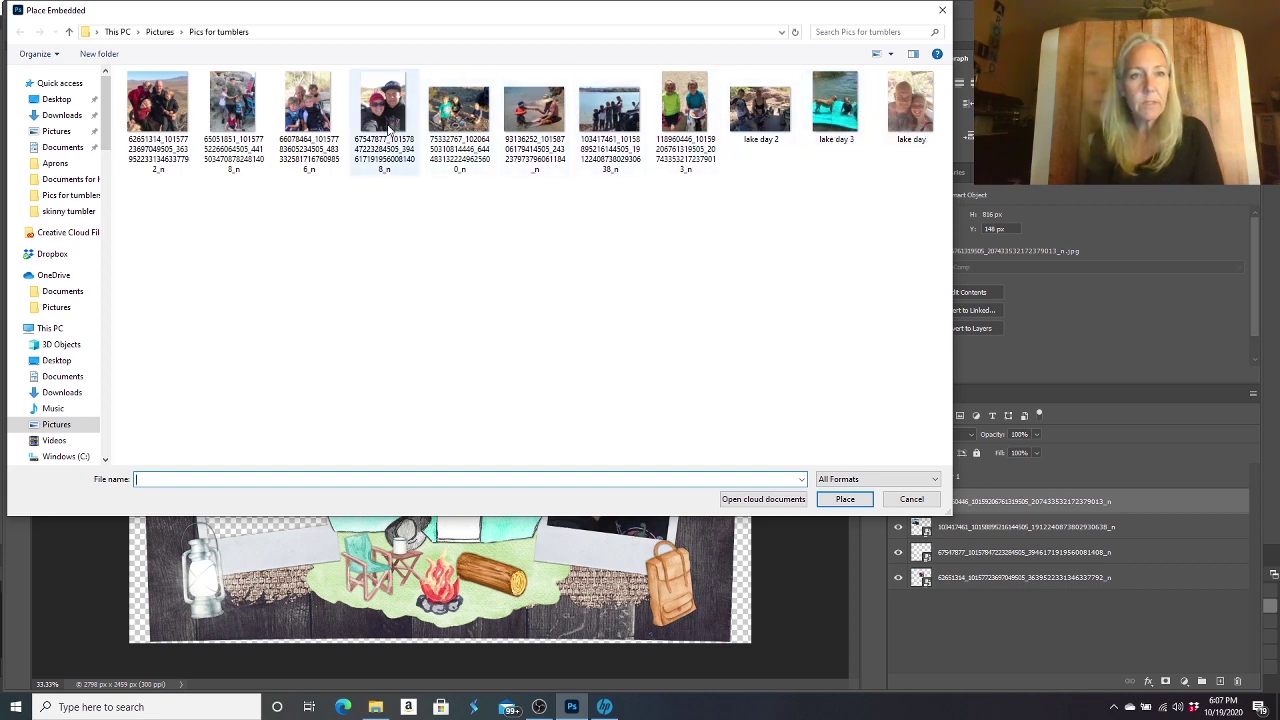
double_click(322, 108)
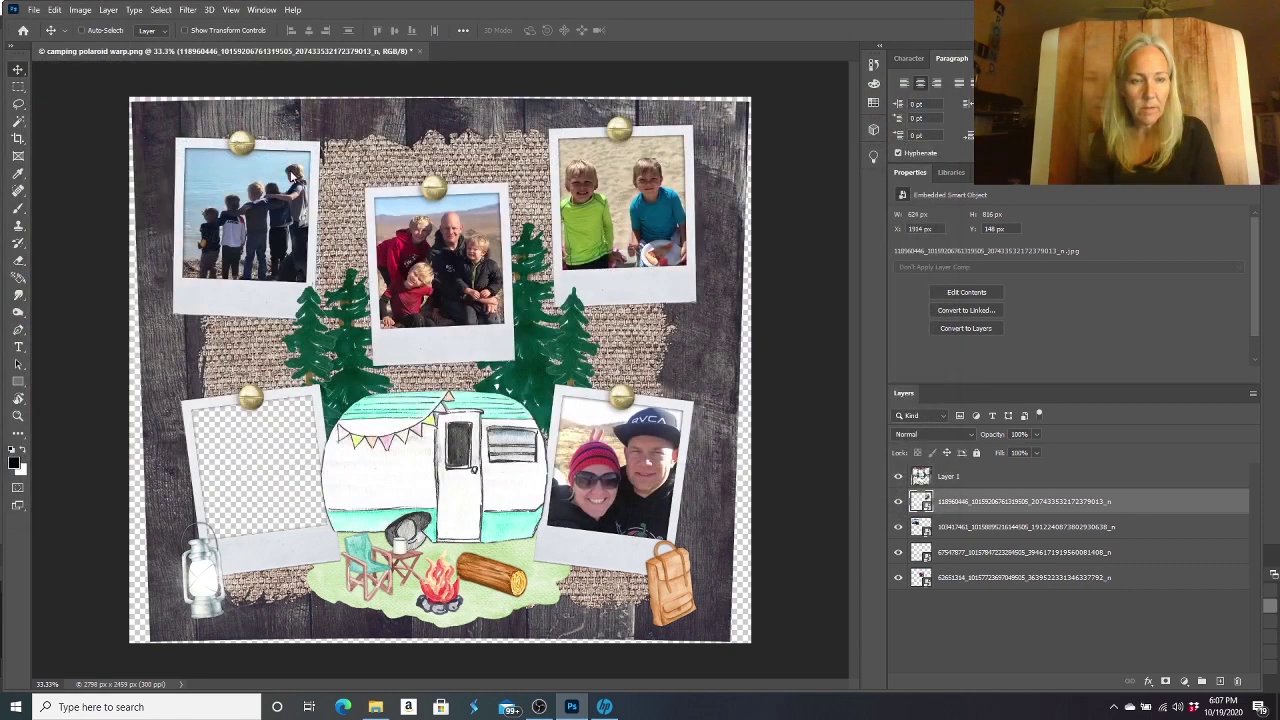
Scale, tilt and nudge that photo to fill the lower-left polaroid frame
left_click_drag(645, 98, 352, 470)
left_click_drag(396, 591, 394, 580)
left_click_drag(320, 530, 258, 434)
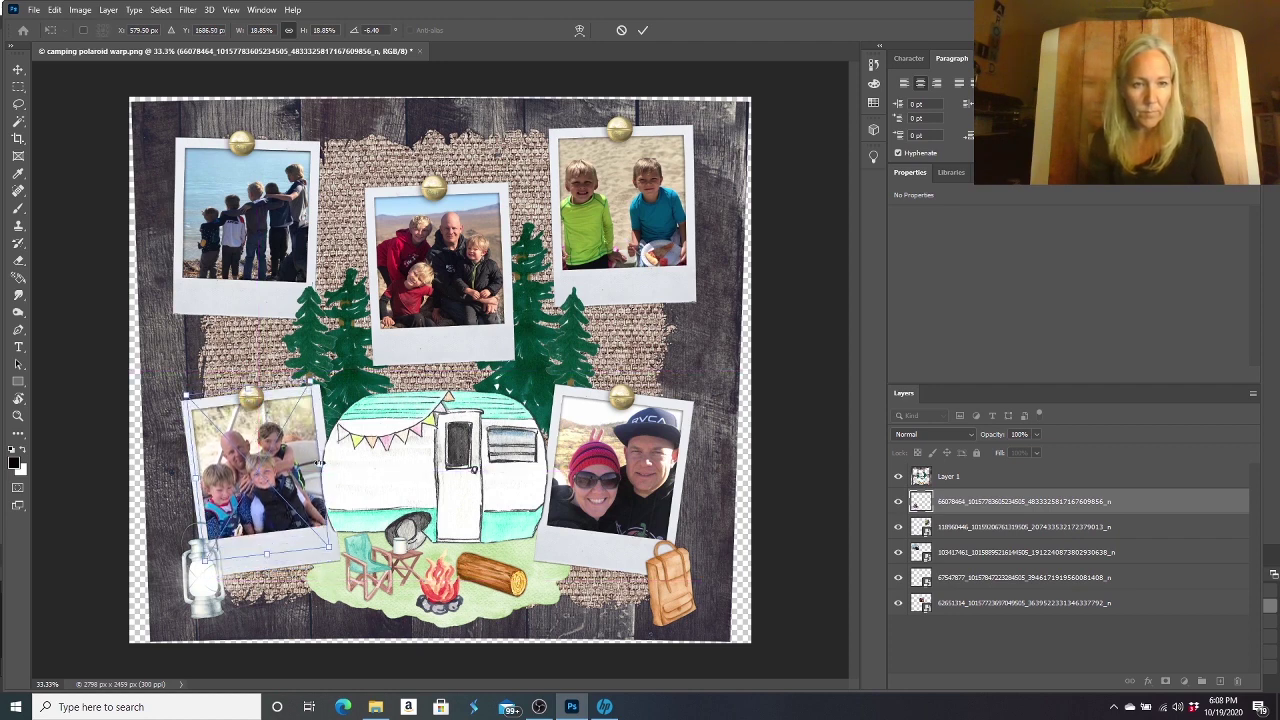
left_click_drag(319, 463, 330, 461)
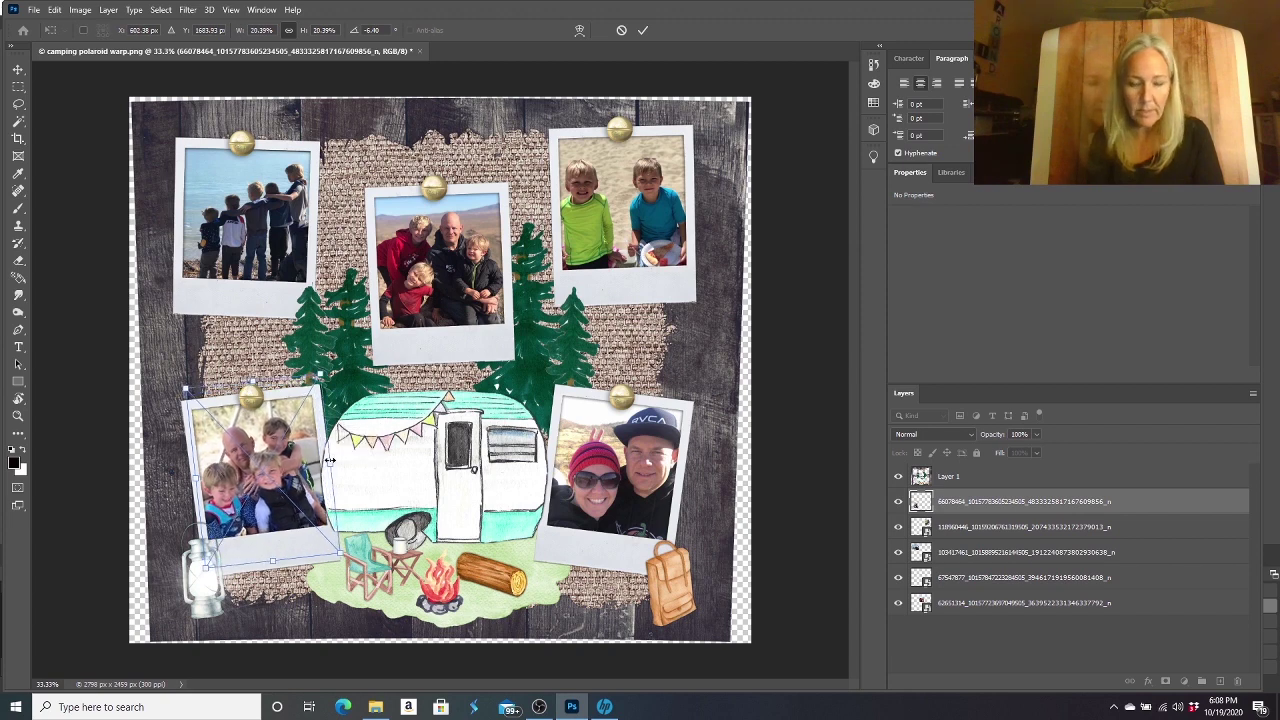
key("Up")
key("Up")
key("Up")
key("Up")
key("Right")
key("Right")
key("Right")
key("Right")
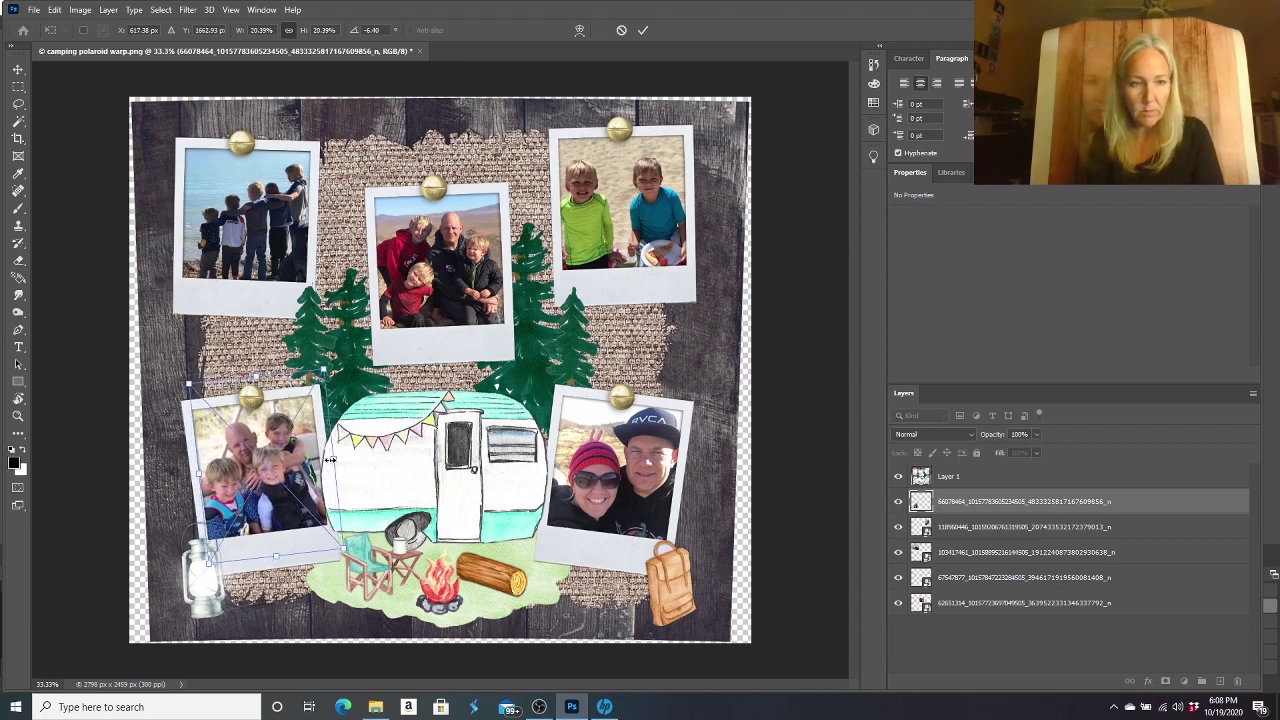
key("Left")
key("Left")
key("Left")
key("Left")
key("Left")
key("Left")
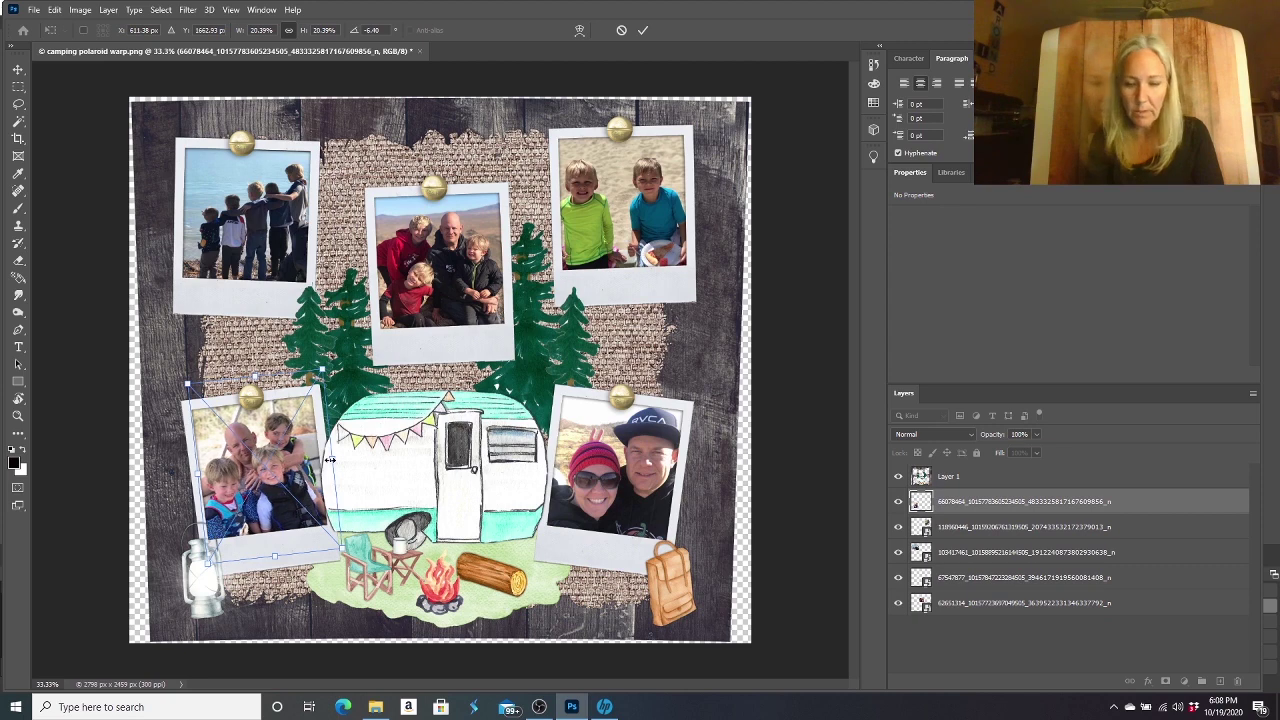
key("Return")
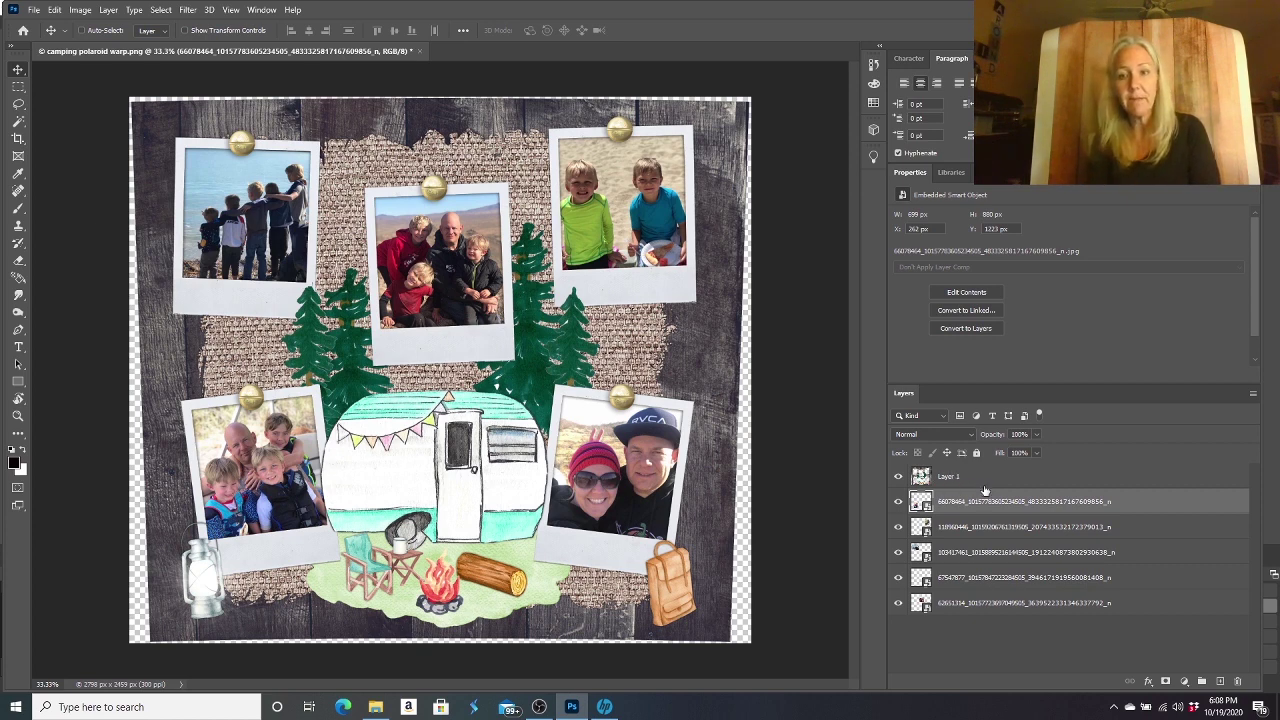
Select Layer 1, take the Type tool and pick black as the text colour
left_click(979, 481)
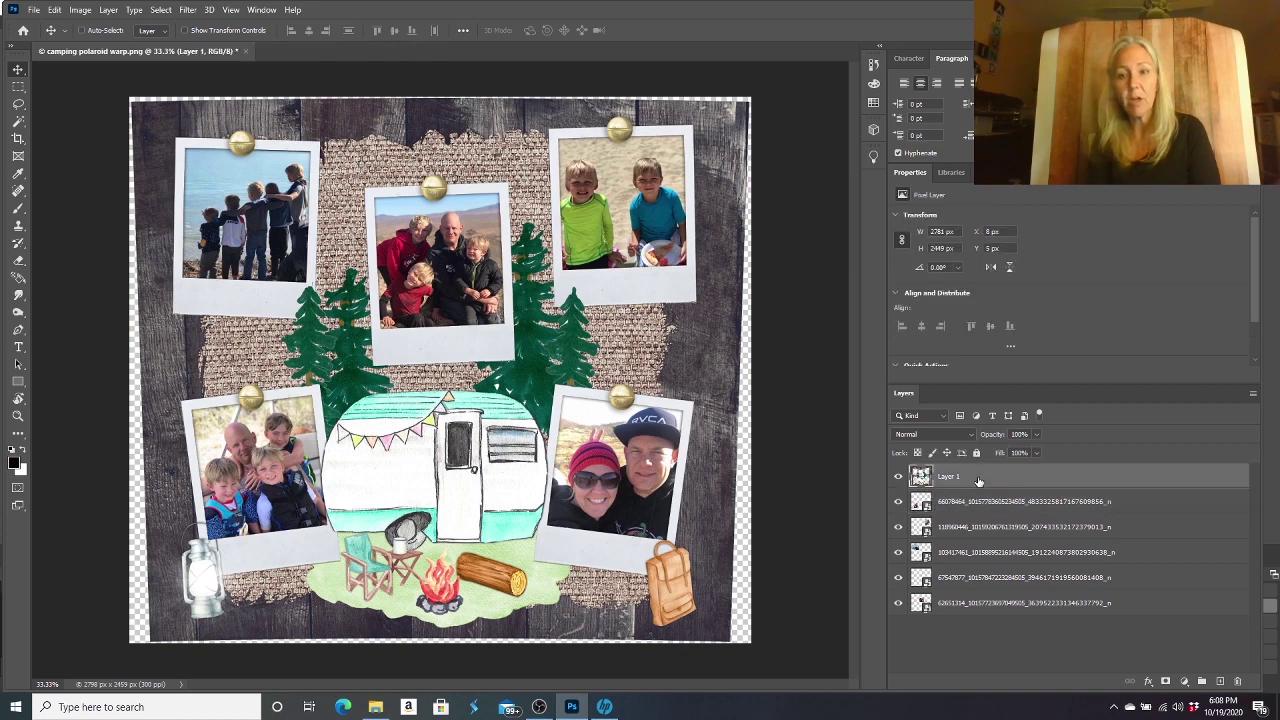
left_click(18, 347)
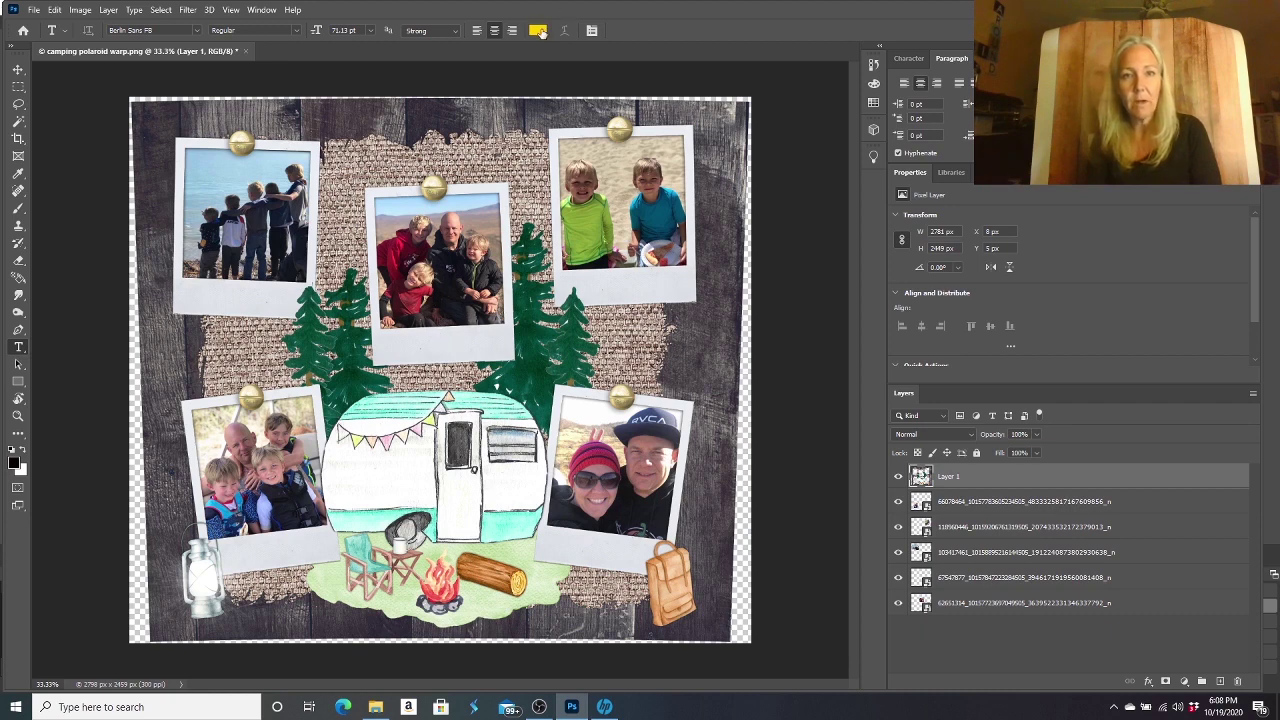
left_click(538, 31)
left_click_drag(617, 600, 613, 637)
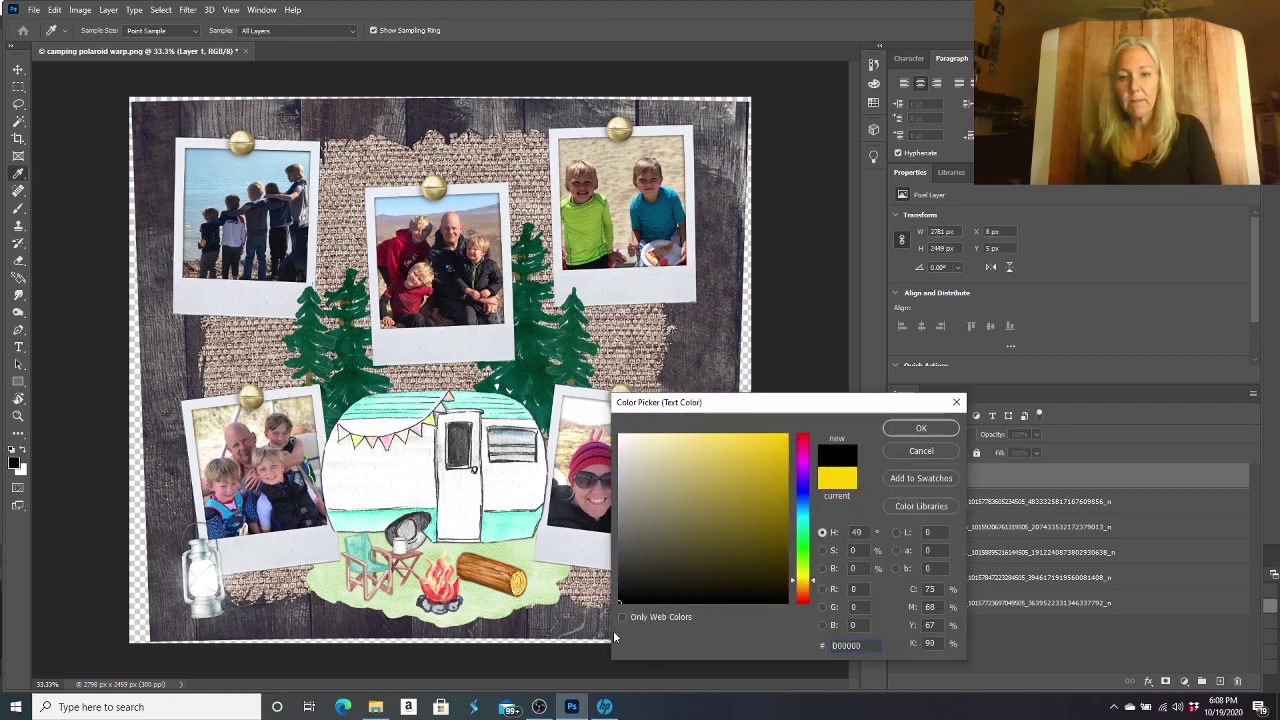
Type 'My Boys' on the centre polaroid in black Audina at 30 pt
left_click(930, 428)
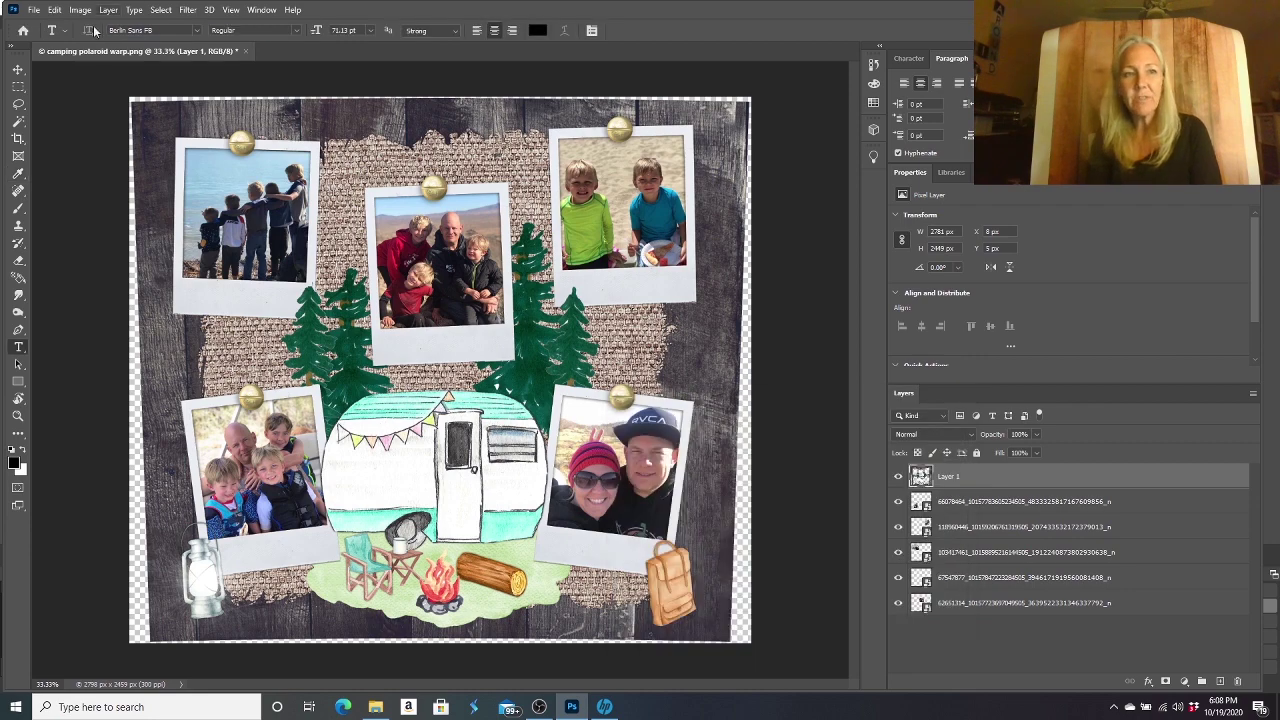
left_click(195, 31)
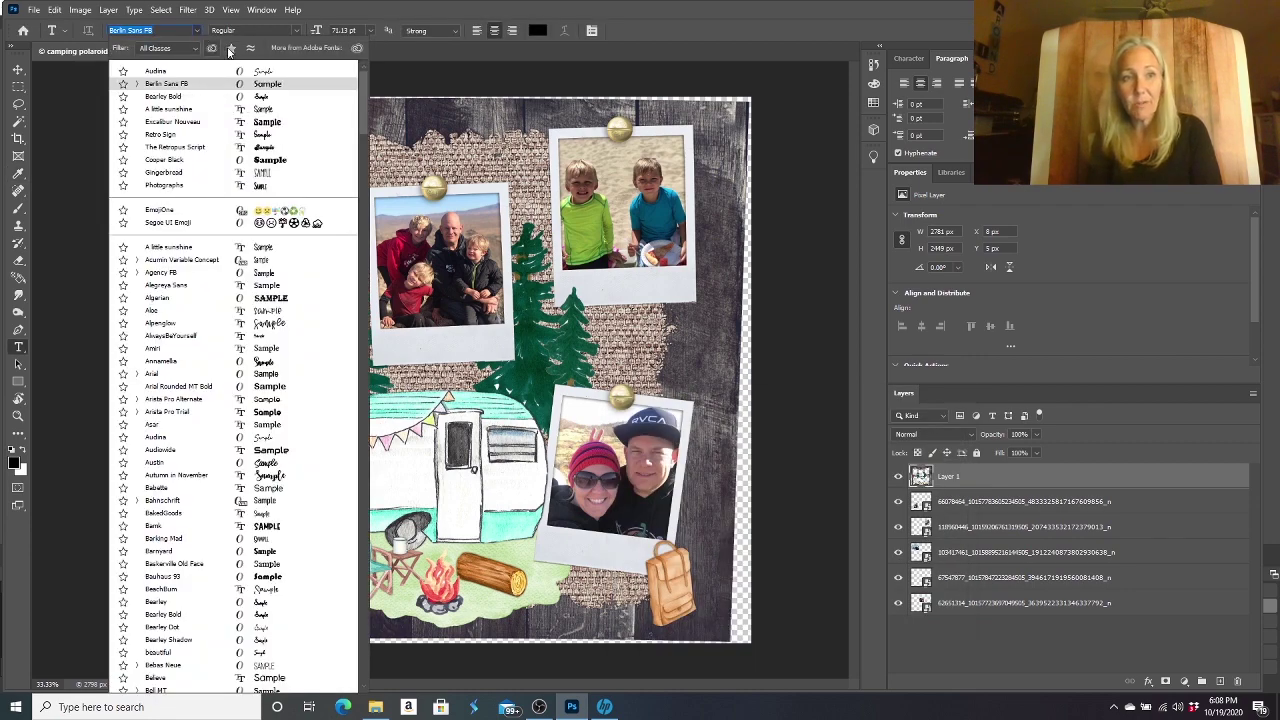
left_click(257, 70)
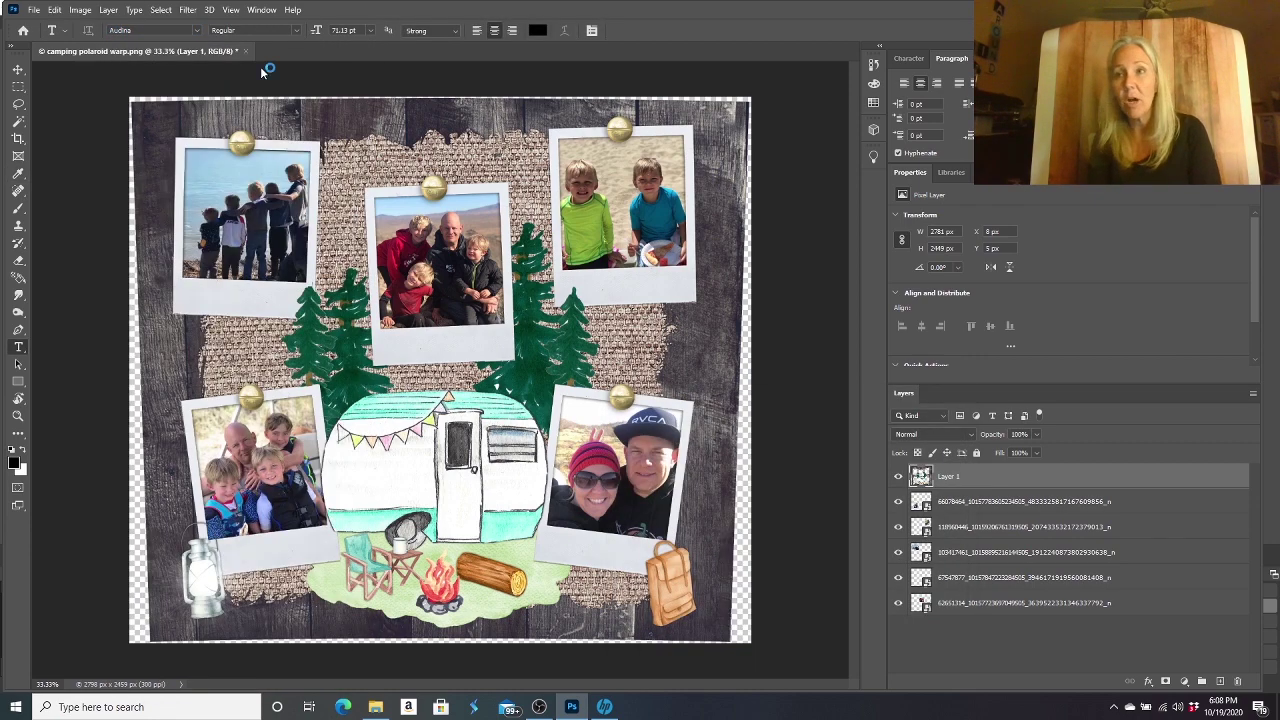
left_click(450, 346)
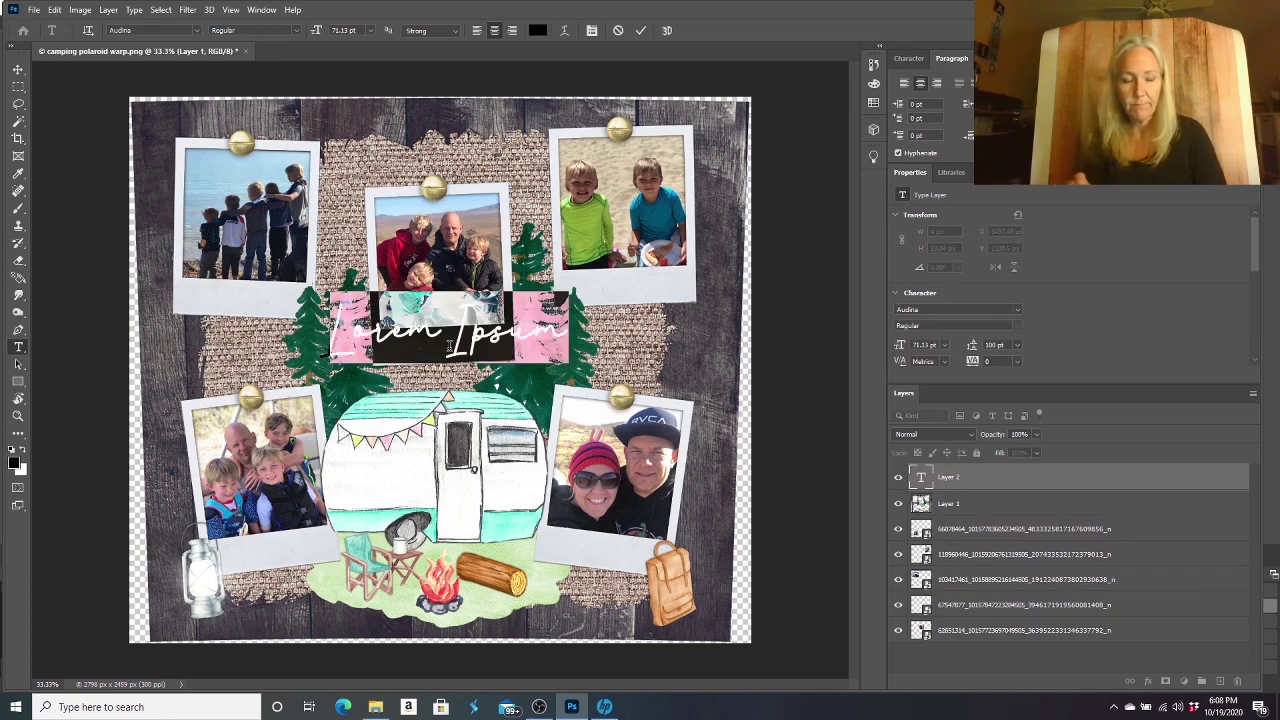
left_click(344, 30)
type("30")
key("Return")
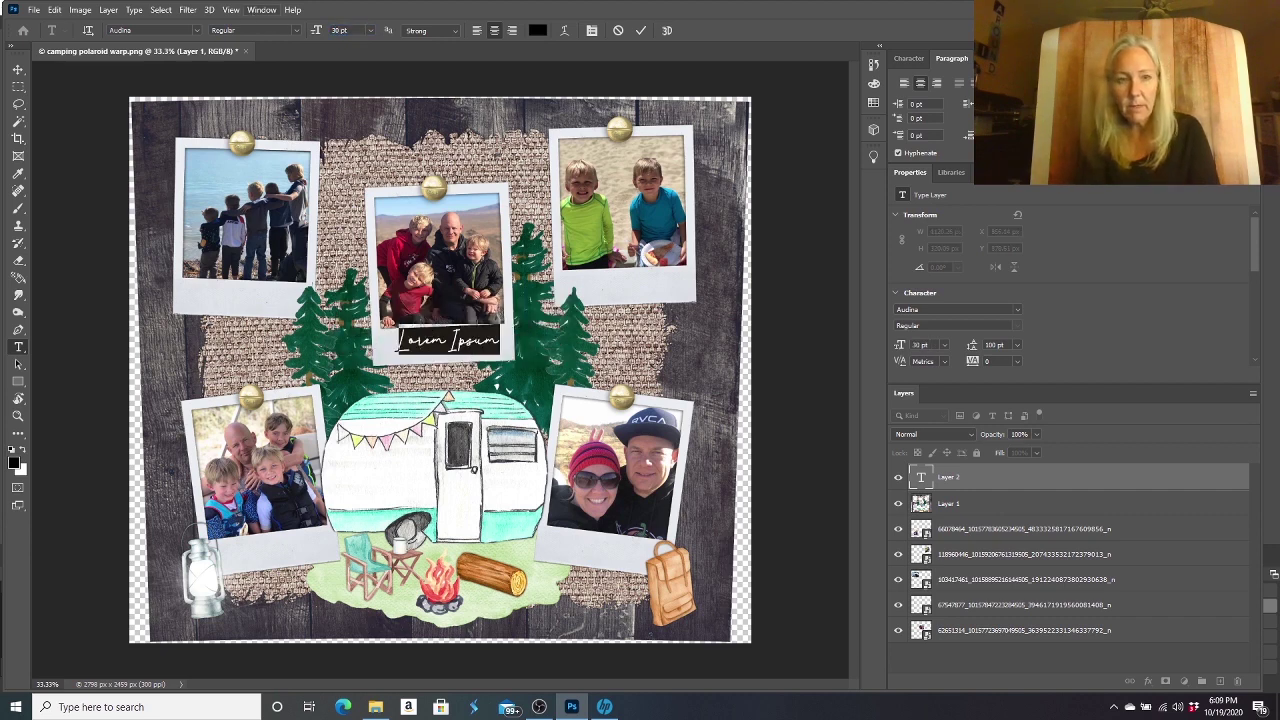
type("M")
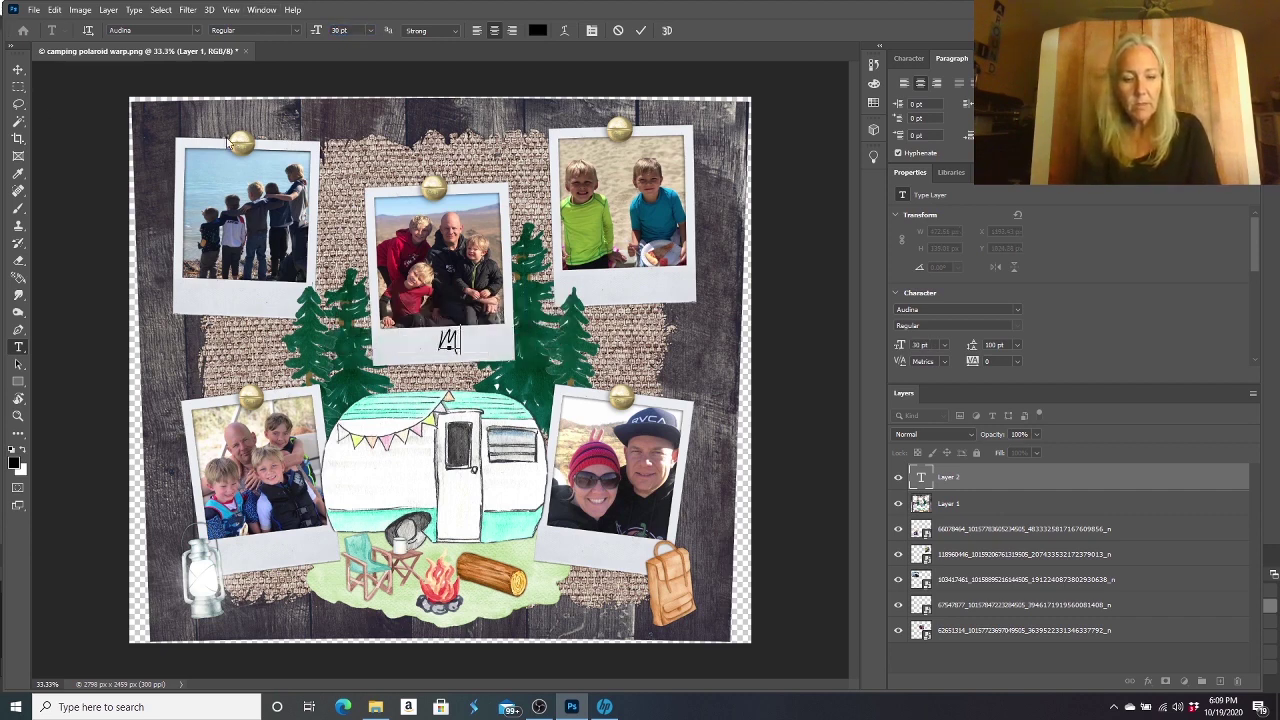
type("y Boys")
Rotate the 'My Boys' caption to -3.46°
left_click(18, 69)
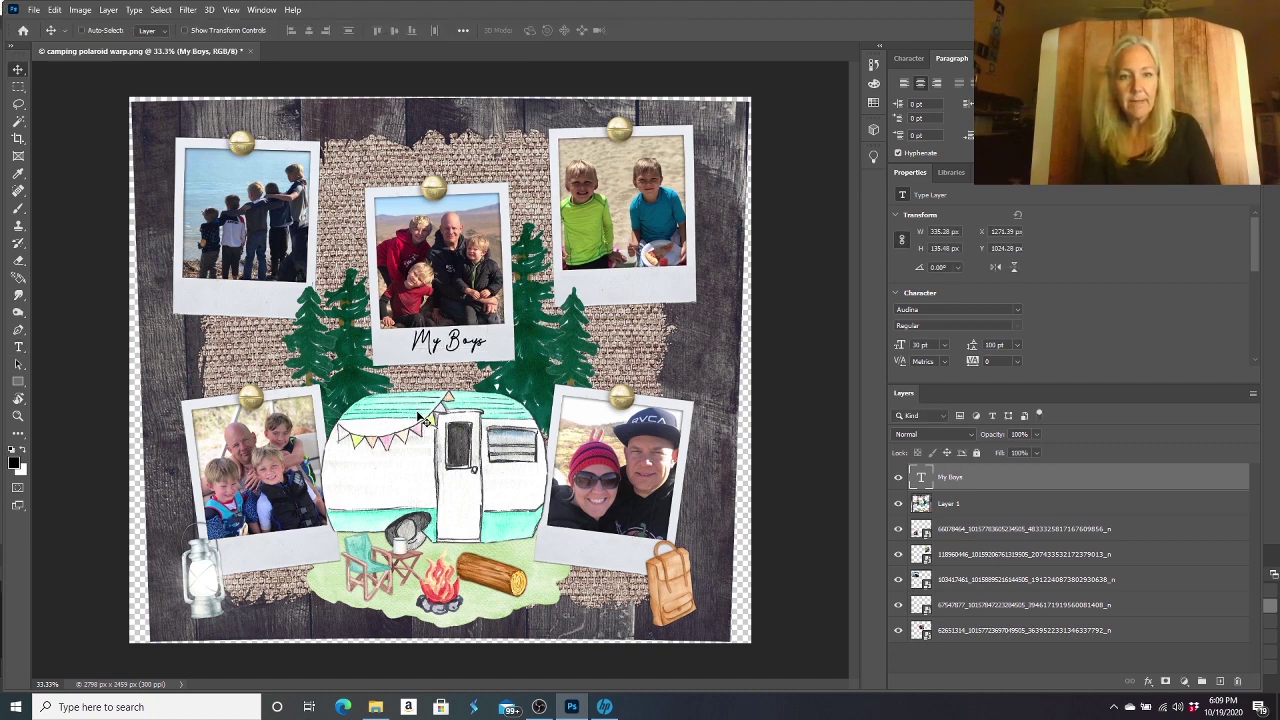
key("ctrl+t")
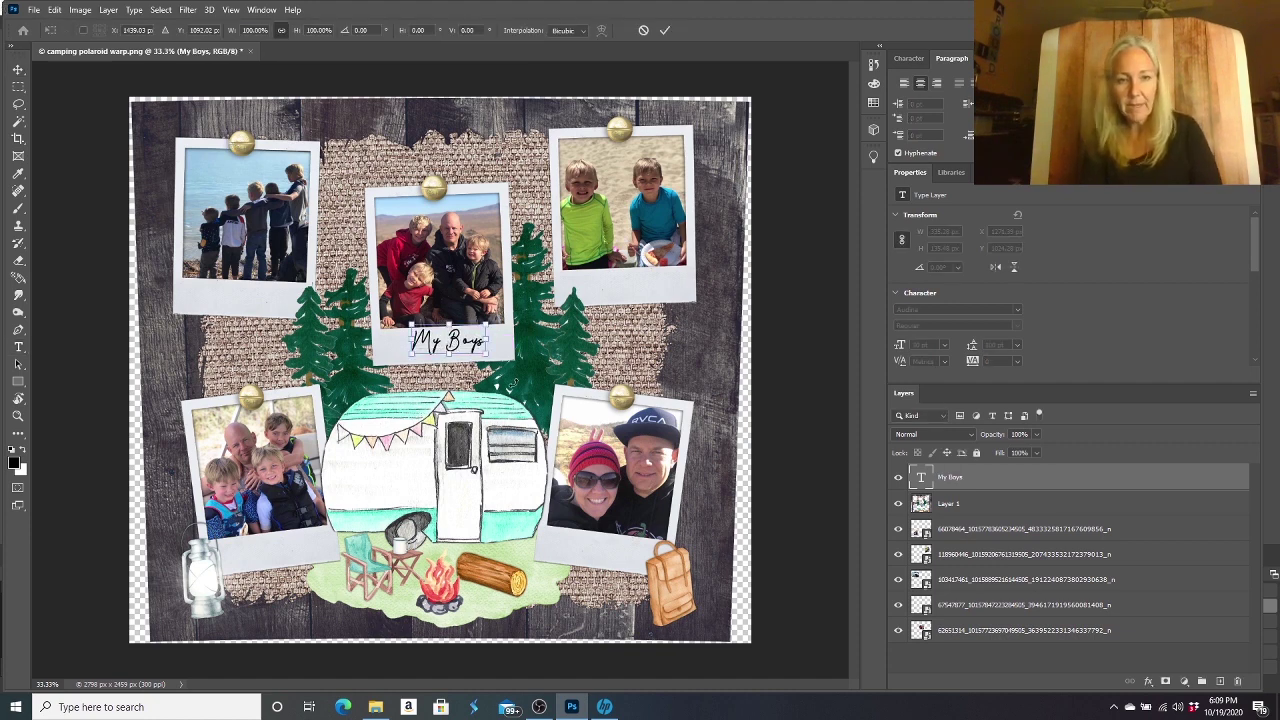
left_click_drag(508, 362, 441, 346)
key("Return")
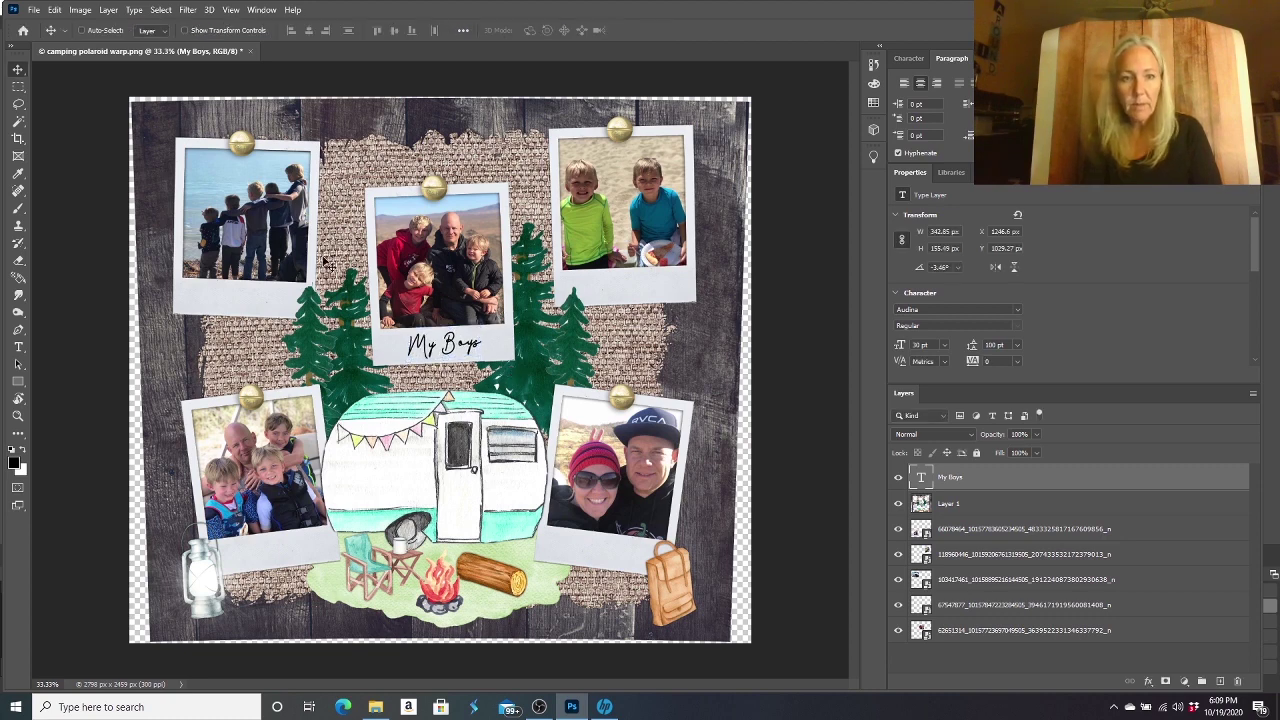
Add a slightly tilted 'Cousins' caption under the top-left photo
left_click(18, 346)
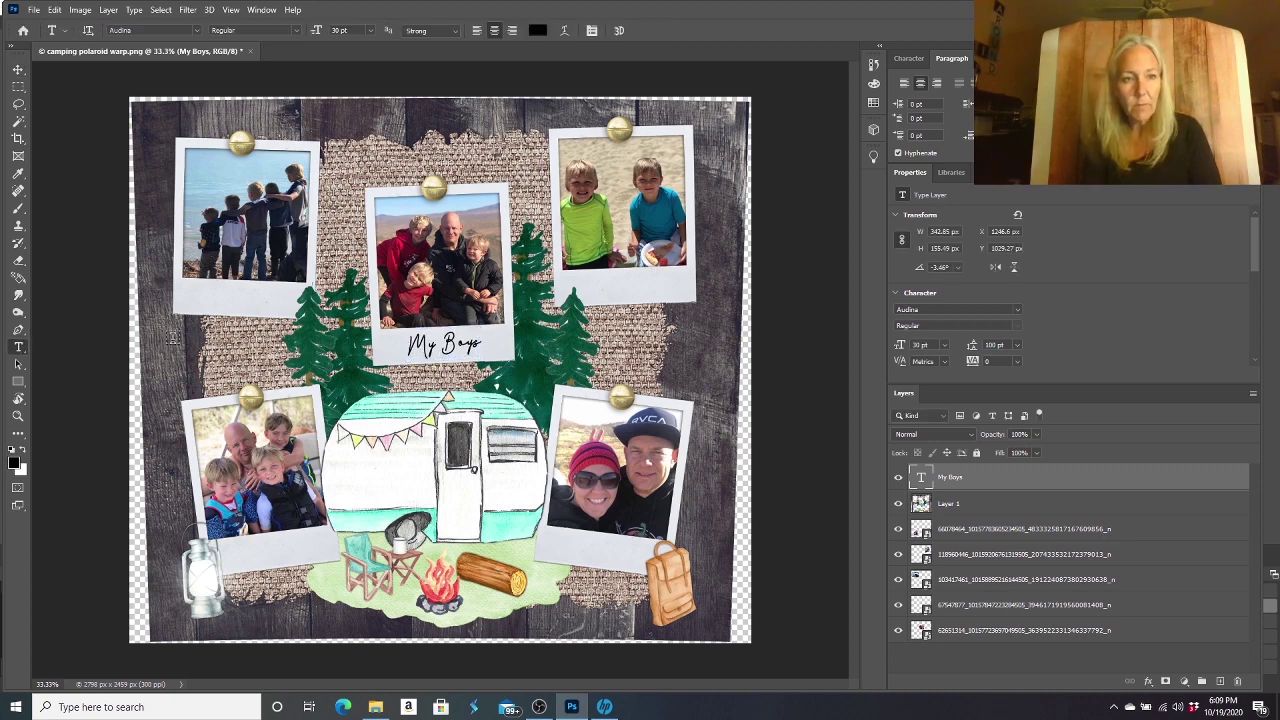
left_click(240, 299)
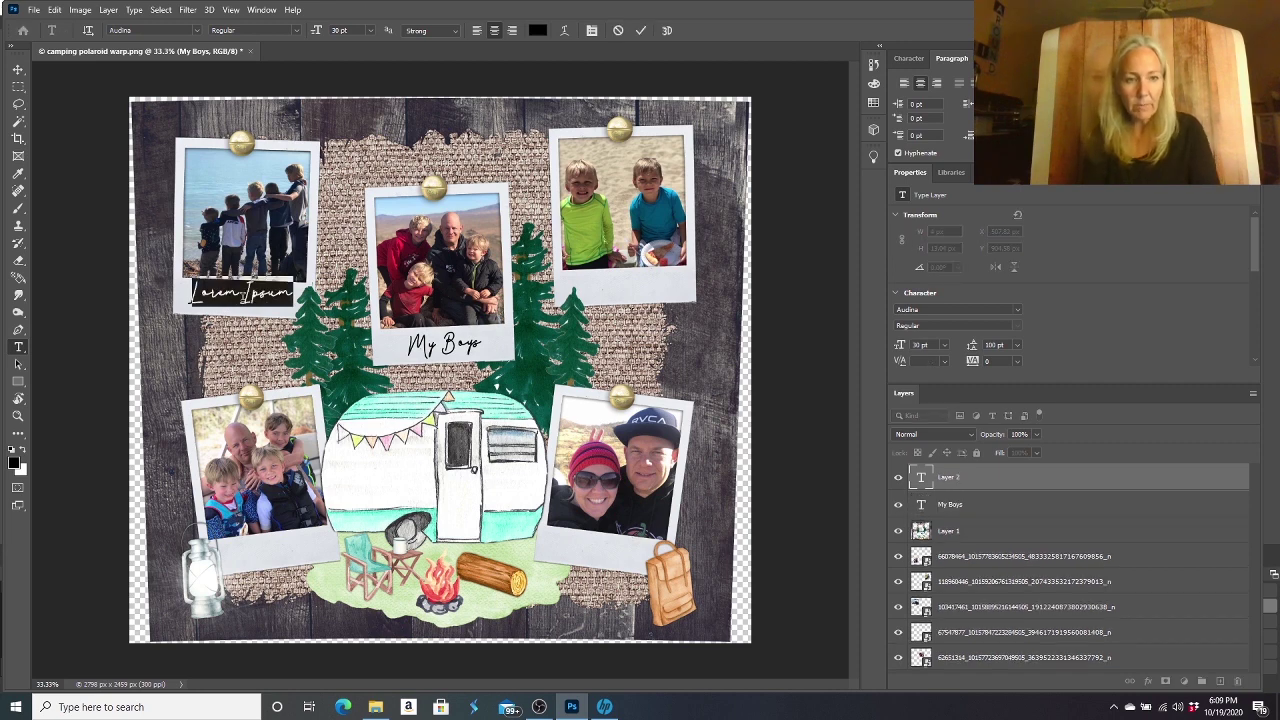
type("Cousins")
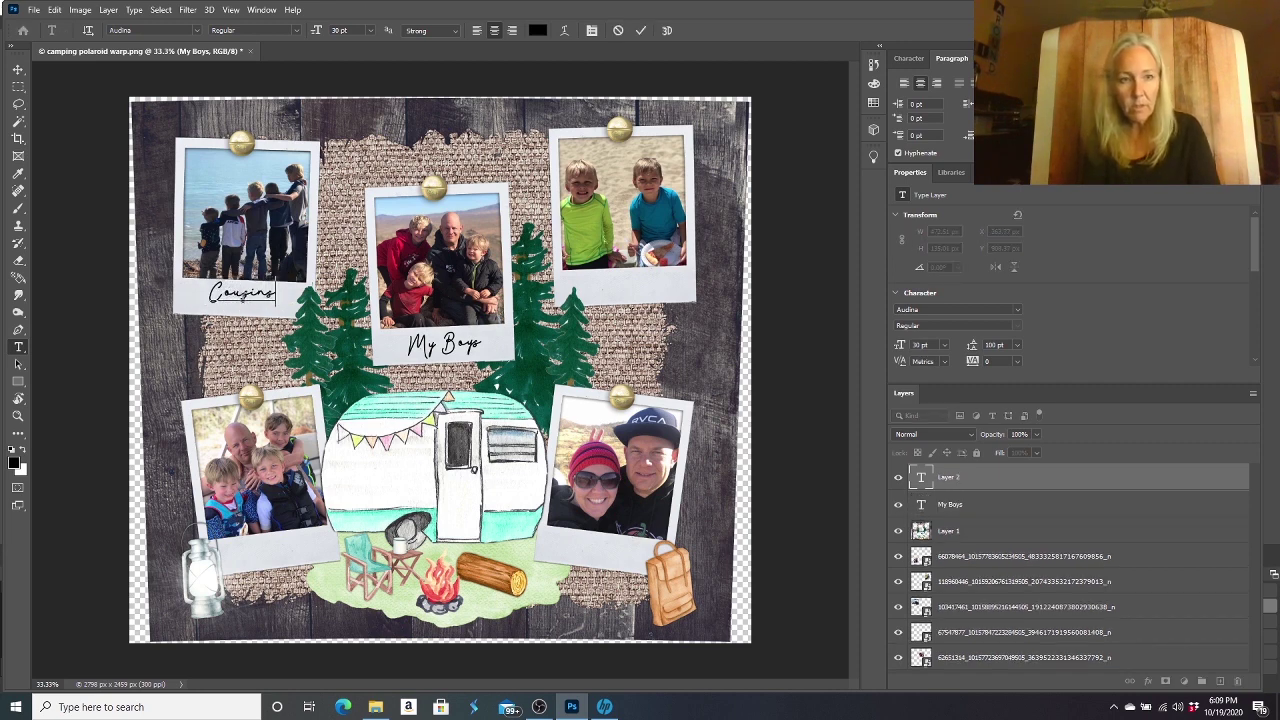
left_click(14, 68)
key("ctrl+t")
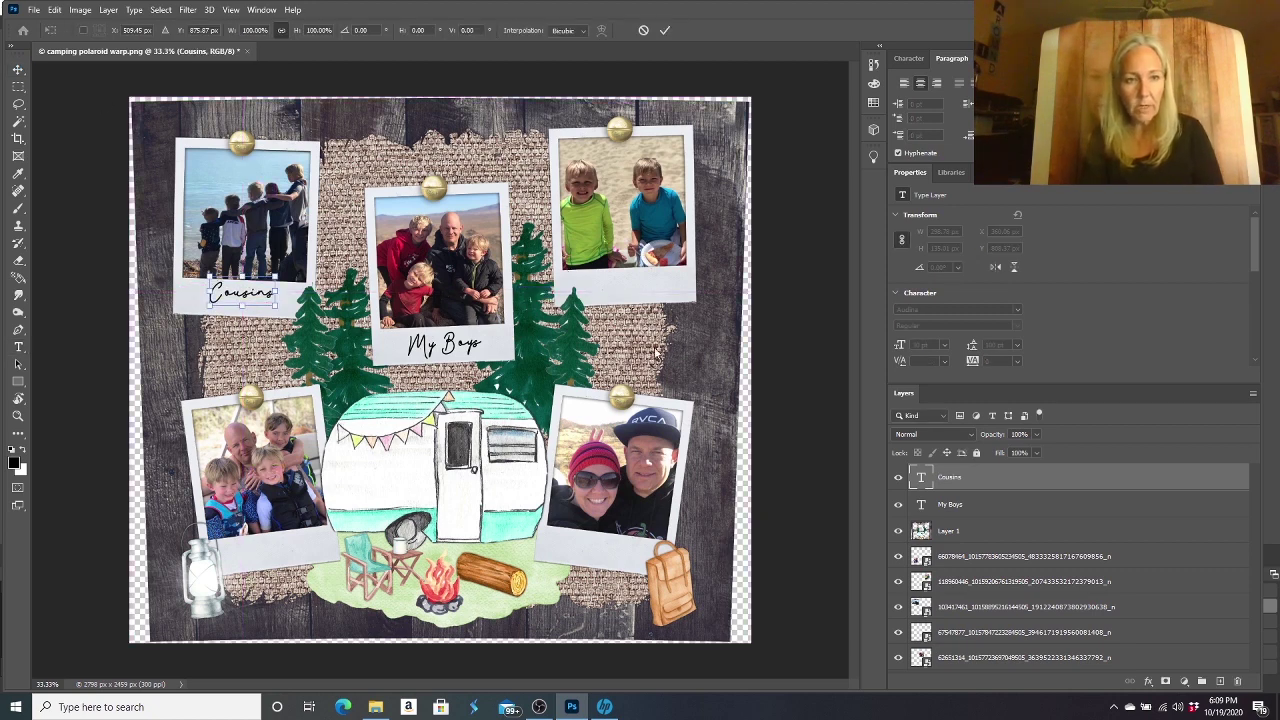
left_click_drag(312, 299, 311, 303)
key("Down")
key("Down")
key("Down")
key("Down")
key("Down")
key("Down")
key("Down")
key("Down")
key("Down")
key("Down")
key("Down")
key("Down")
key("Down")
key("Down")
key("Down")
key("Down")
key("Down")
key("Down")
key("Up")
key("Up")
key("Up")
left_click(16, 73)
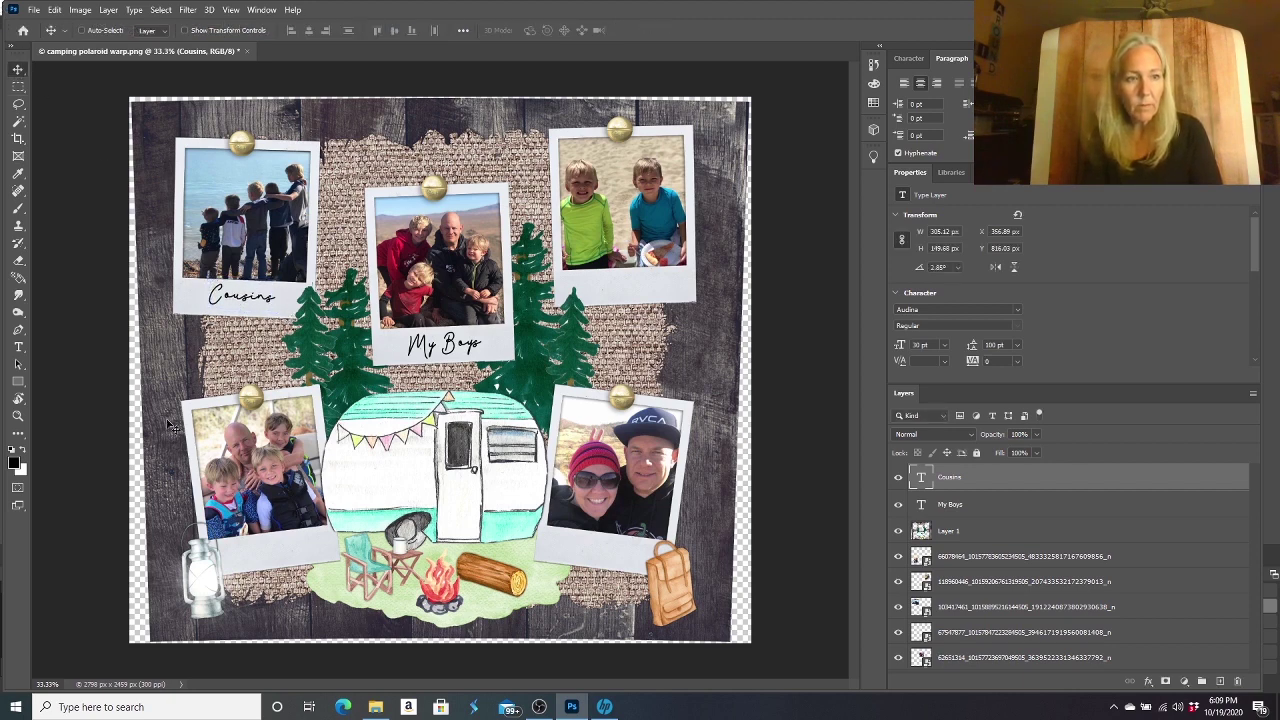
Caption the top-right photo with the two boys' names, tilted -2.06°
left_click(18, 347)
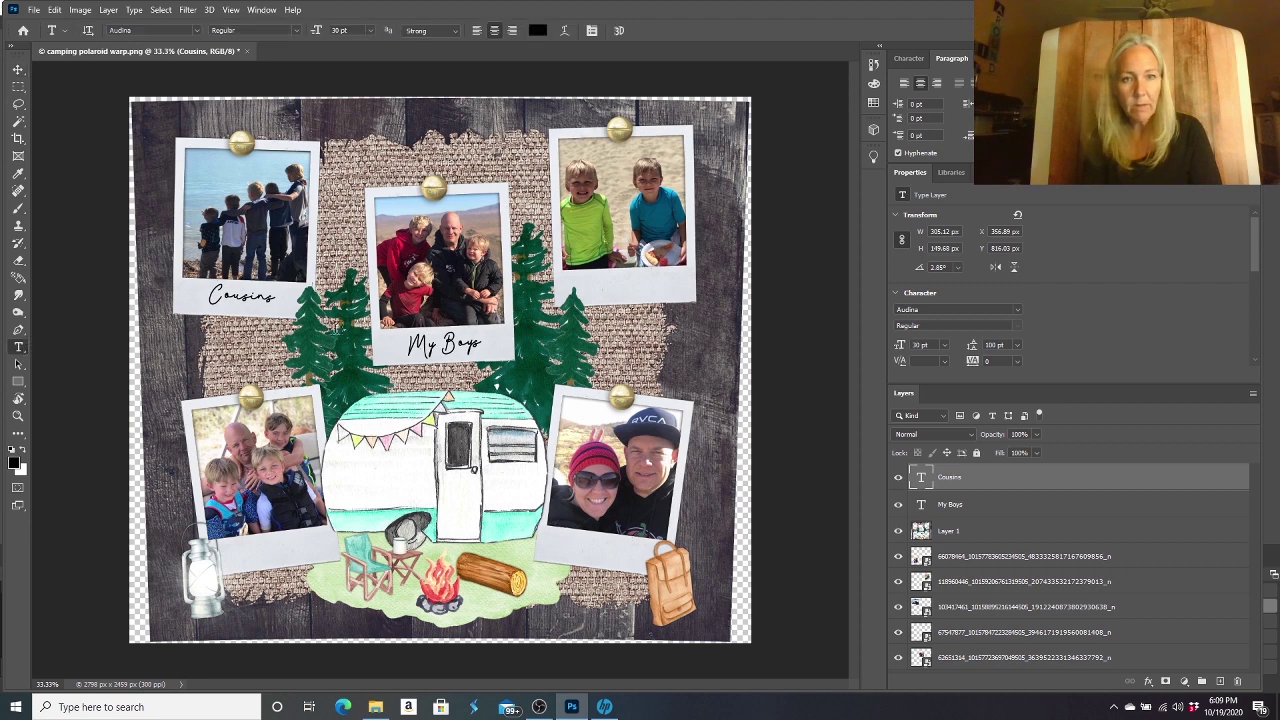
left_click(628, 285)
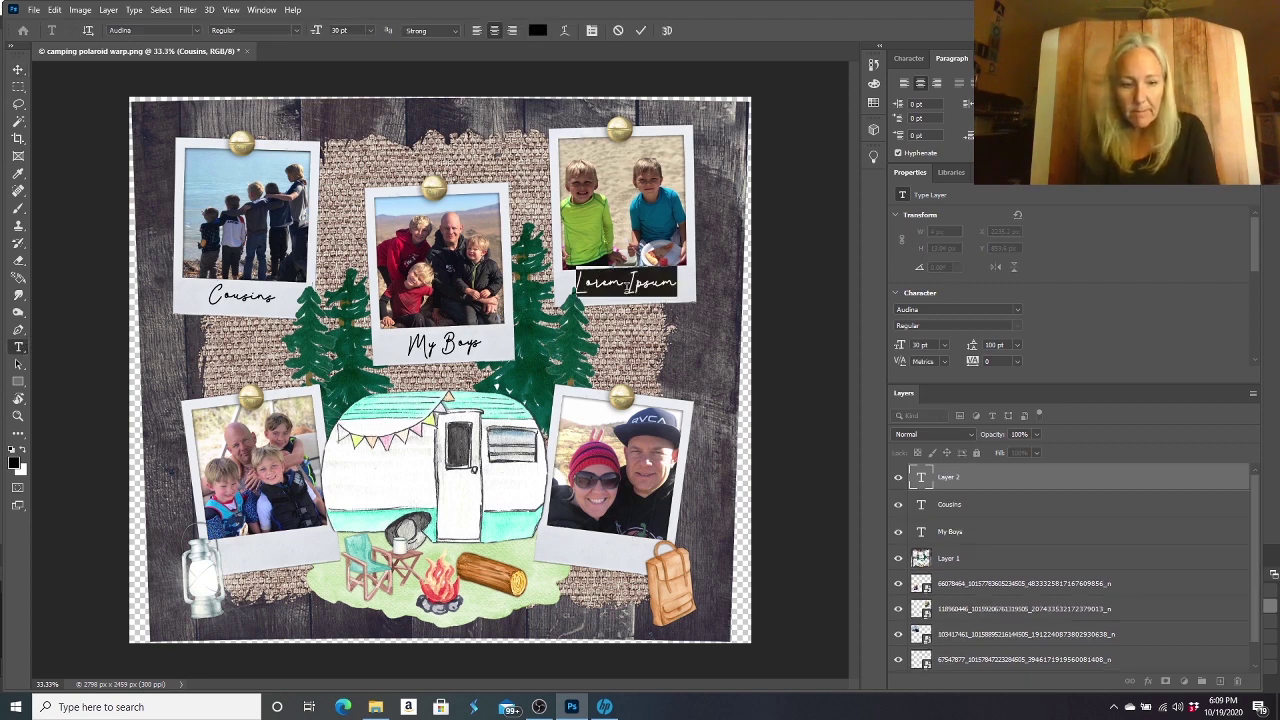
type("Hi")
type("dson")
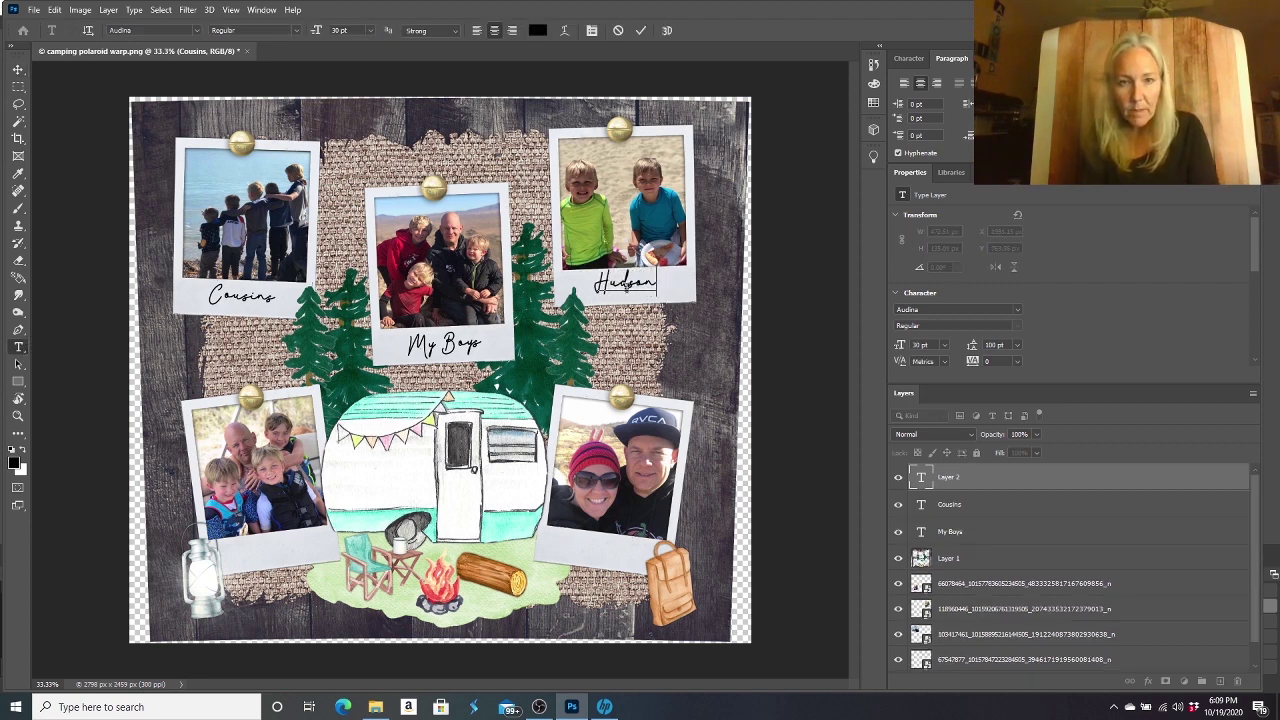
type("&Keenan")
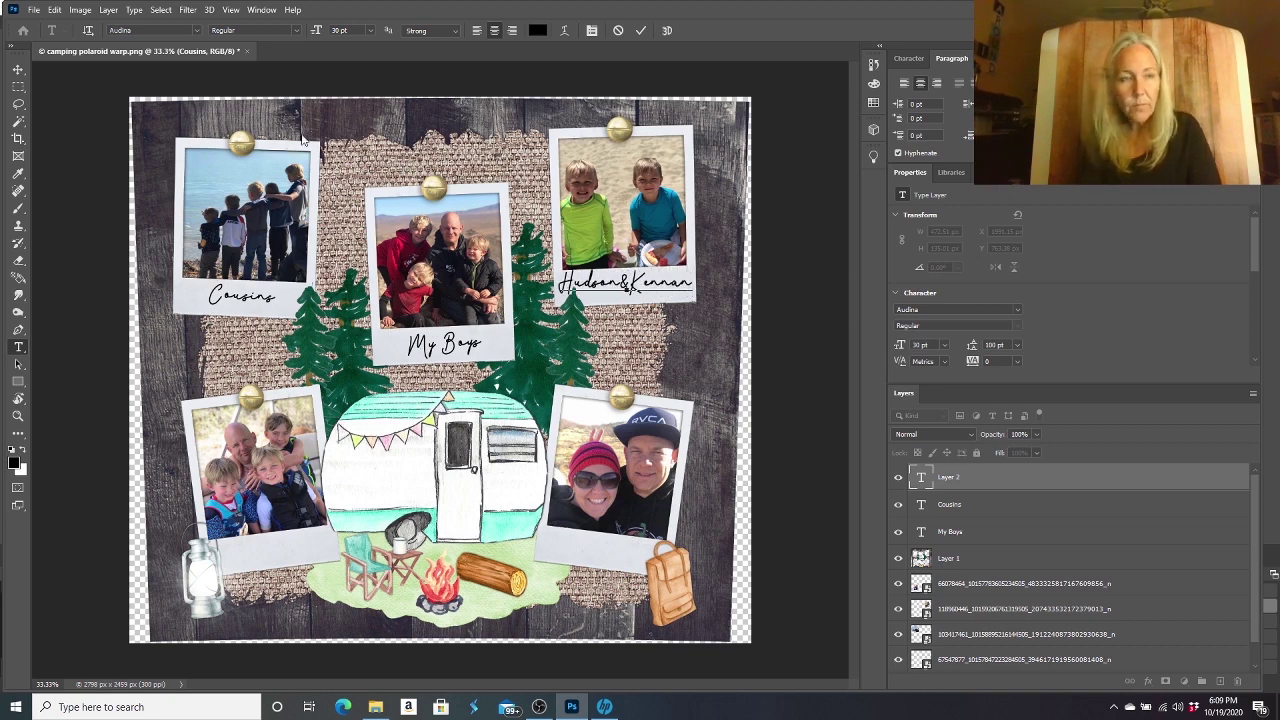
left_click(22, 70)
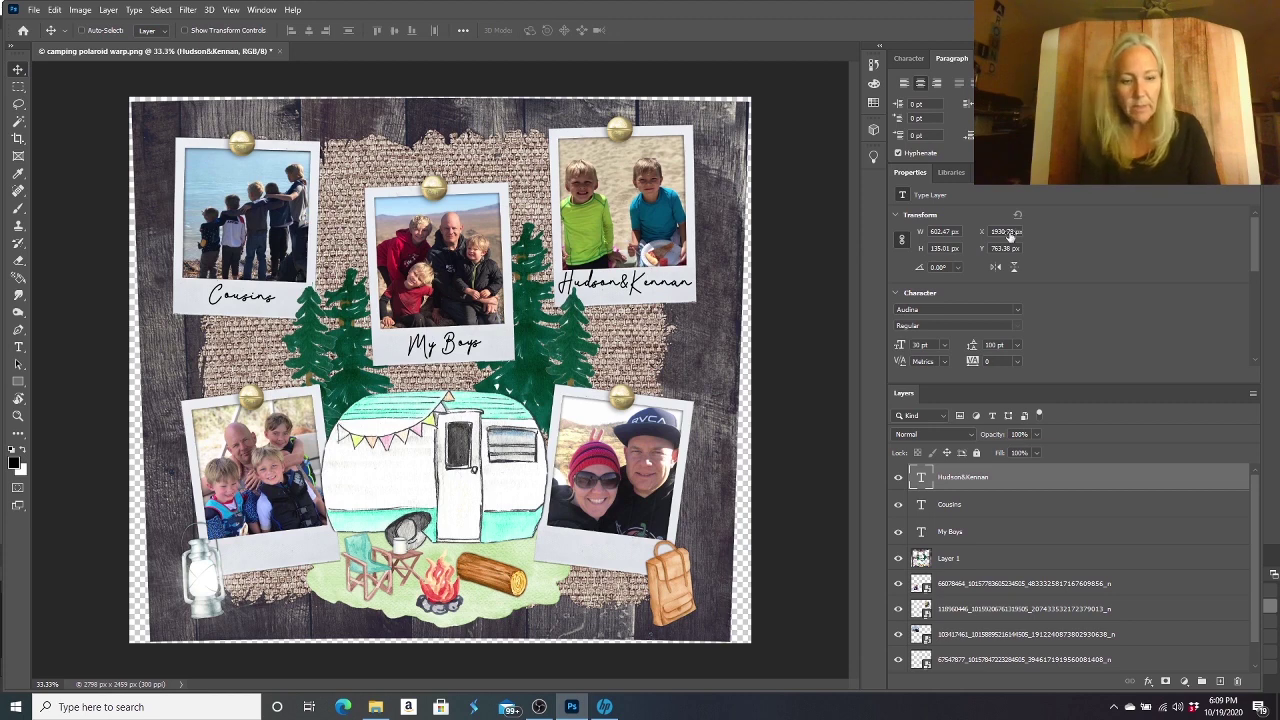
key("ctrl+t")
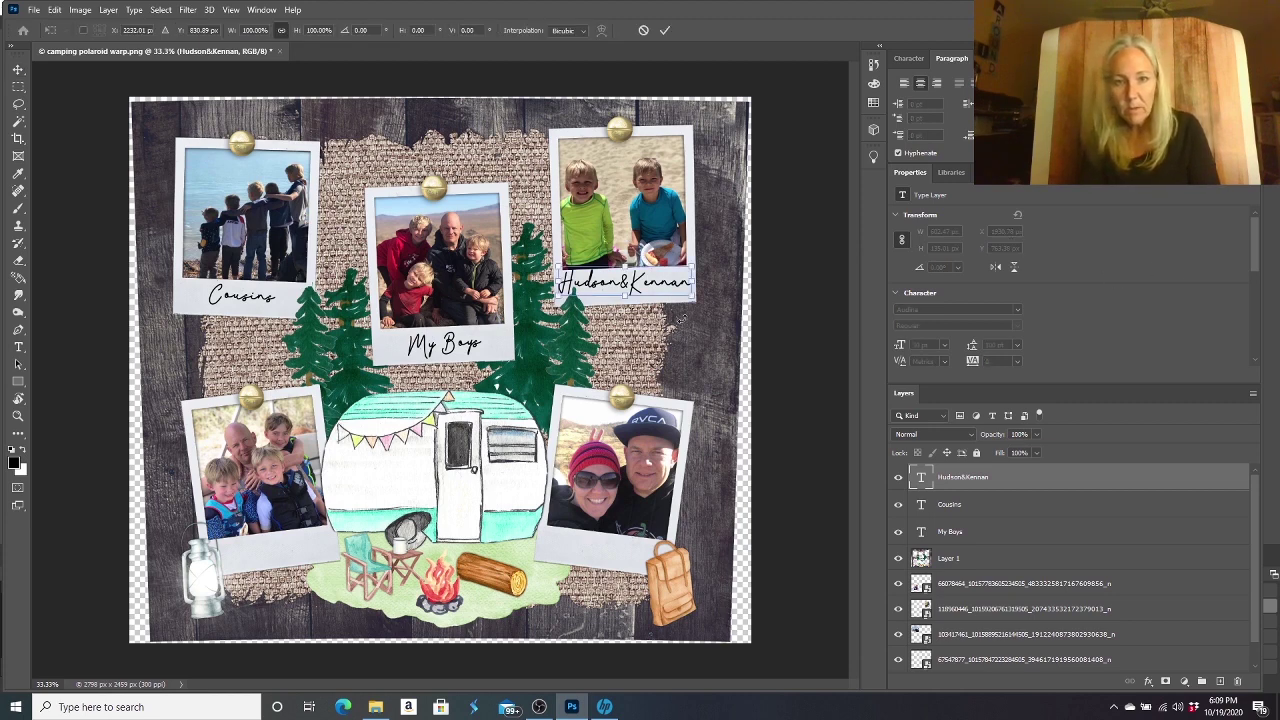
left_click_drag(680, 318, 687, 318)
key("Down")
key("Down")
key("Down")
key("Down")
key("Right")
key("Right")
key("Right")
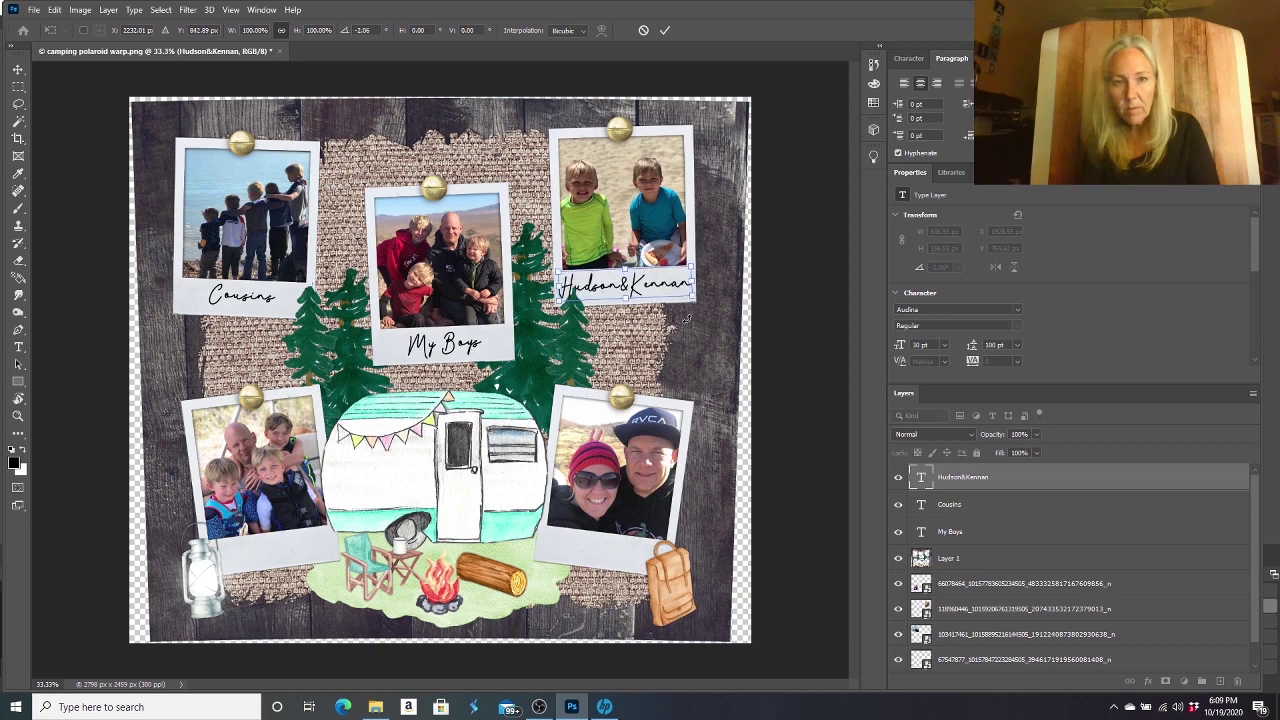
key("Return")
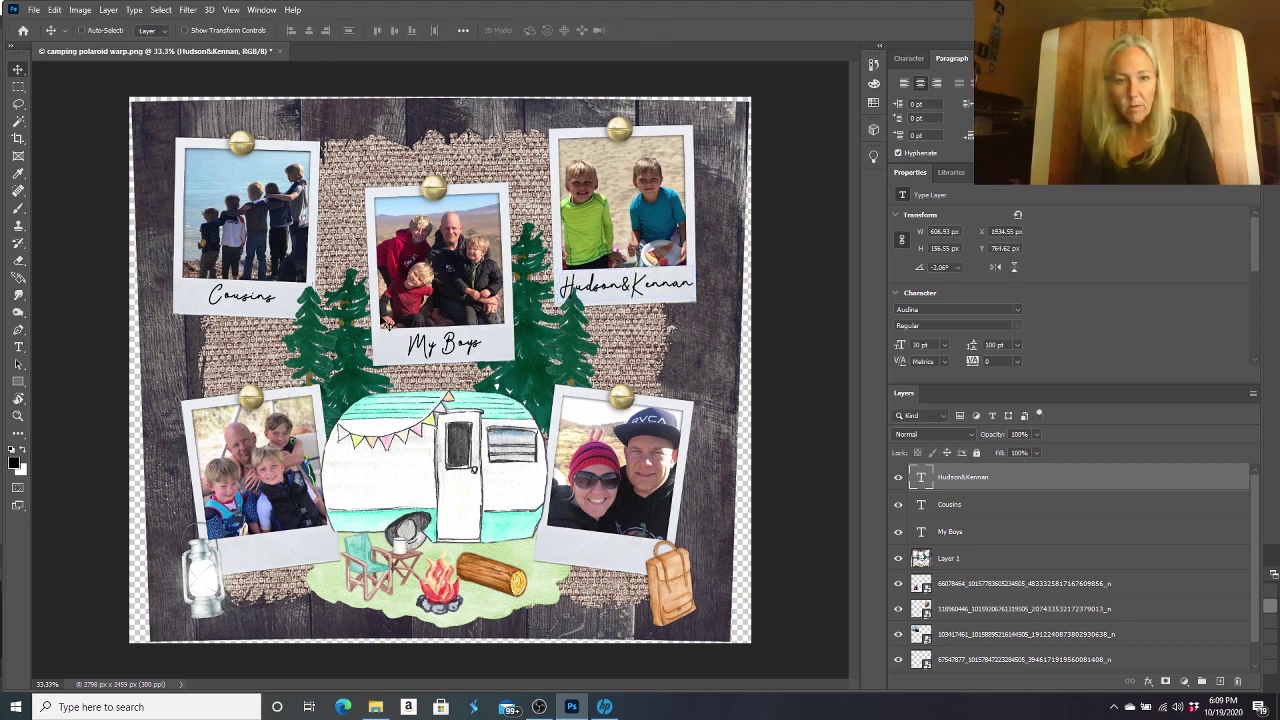
Type the caption 'Love!' under the lower-right polaroid
left_click(18, 347)
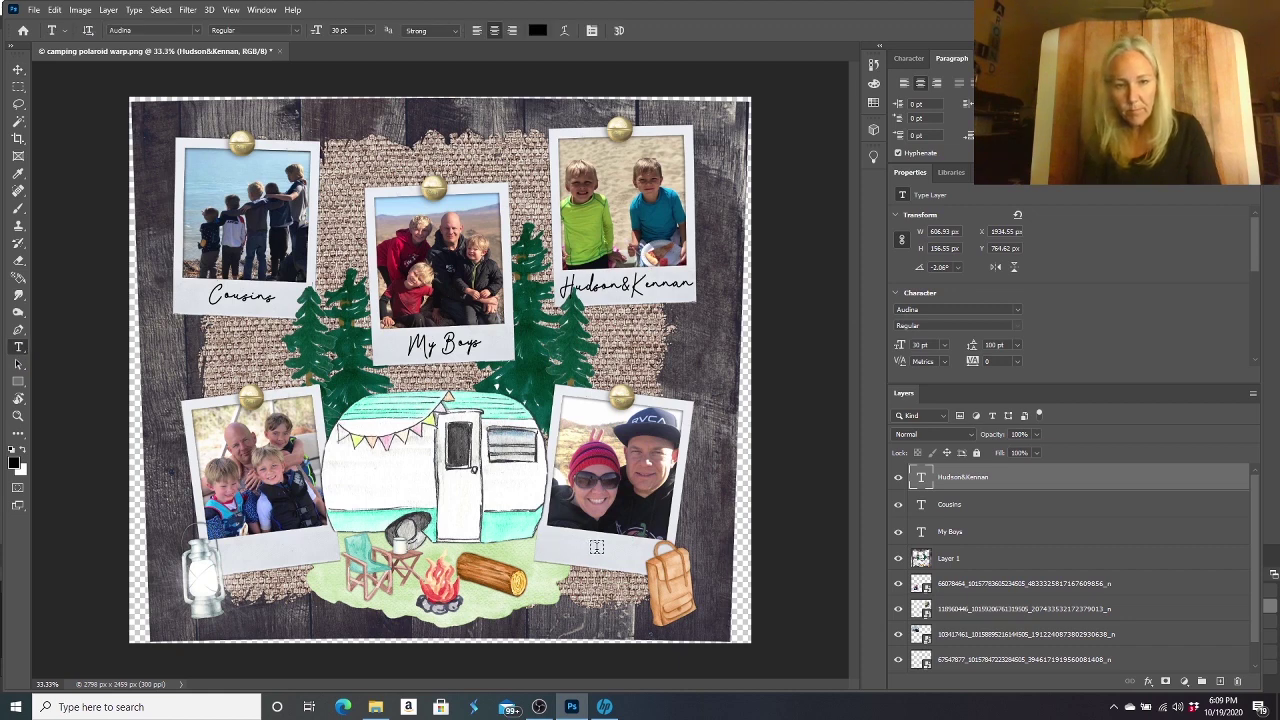
left_click(596, 547)
type("Love")
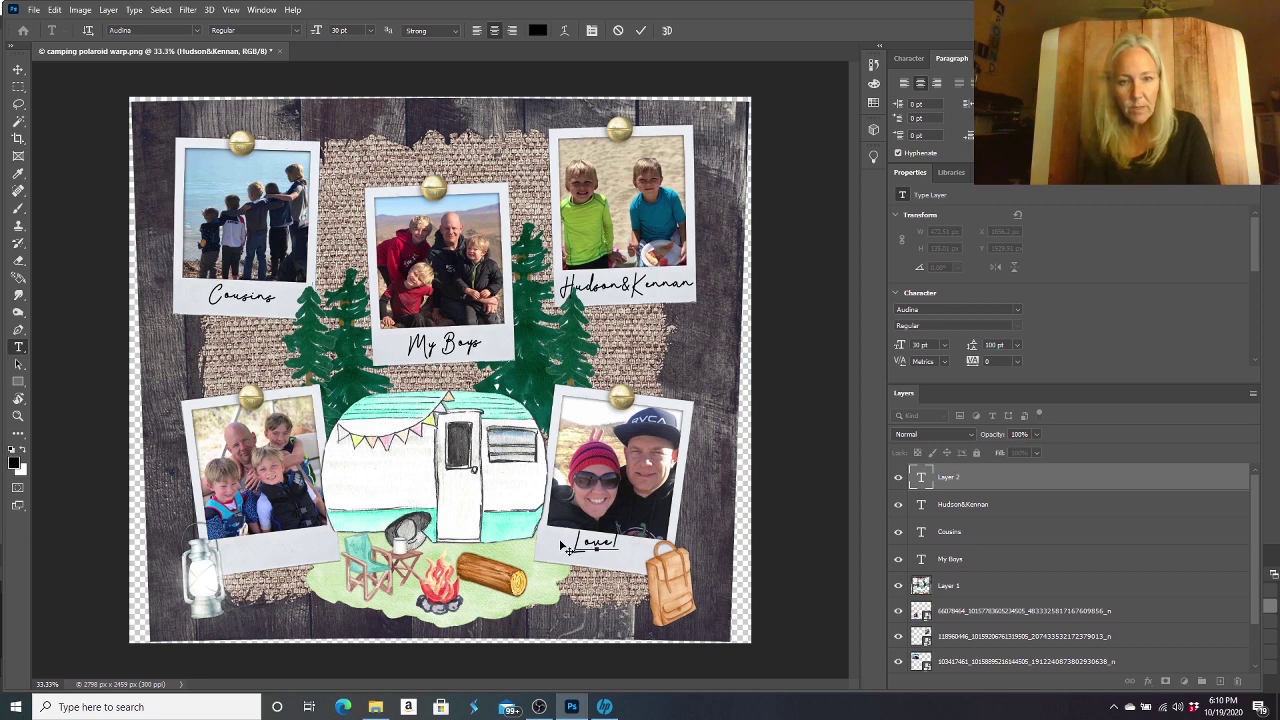
left_click(17, 72)
Rotate the Love! caption about 8° to match its frame and nudge it down-right
key("ctrl+t")
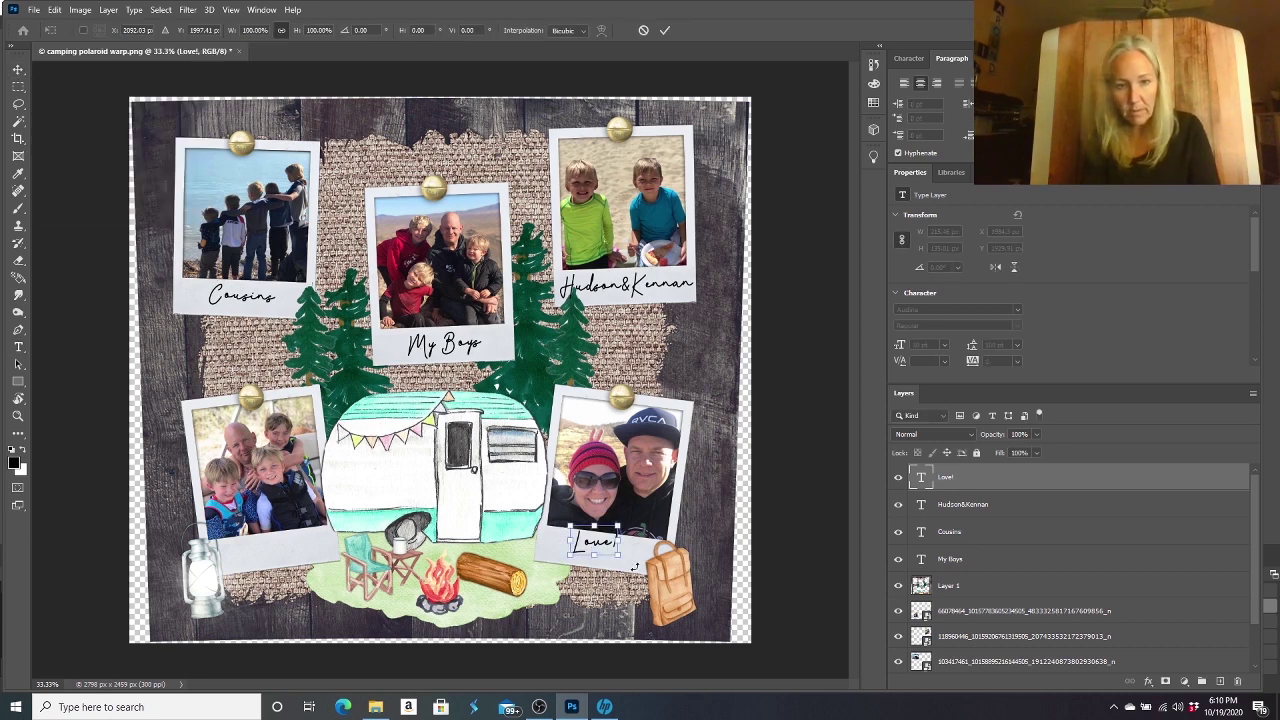
left_click_drag(634, 566, 630, 568)
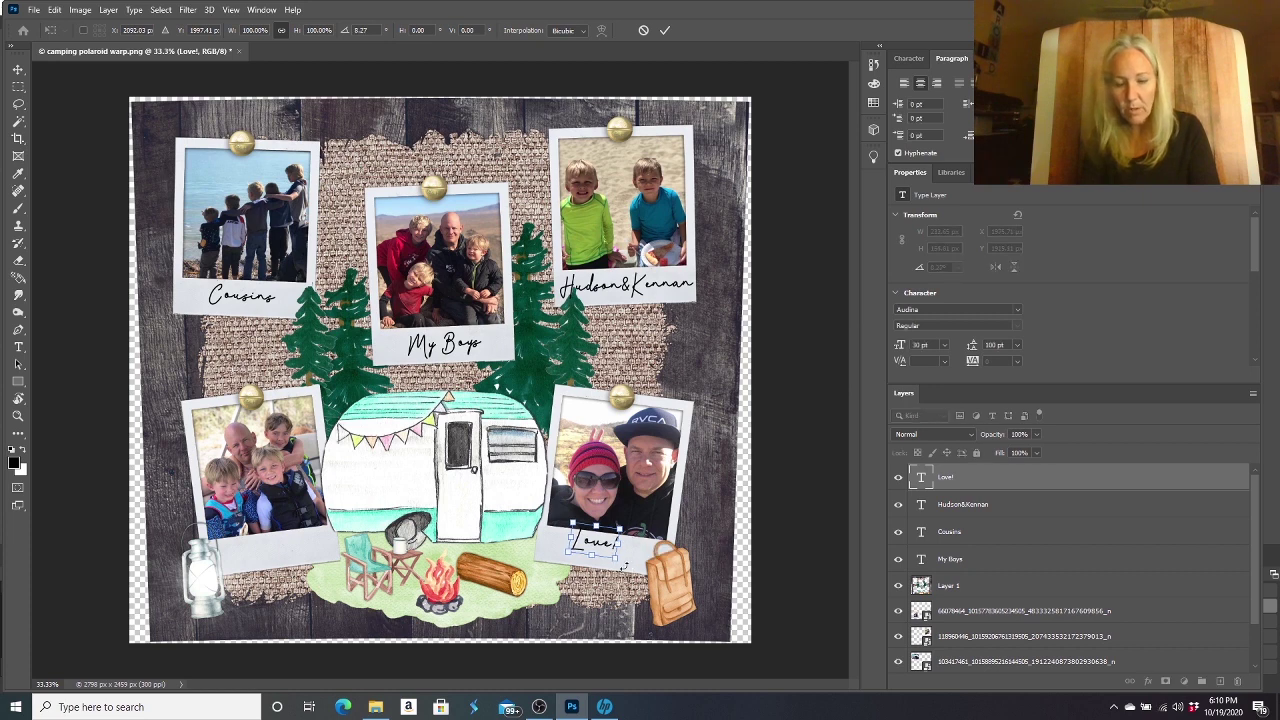
key("Down")
key("Down")
key("Down")
key("Down")
key("Down")
key("Down")
key("Down")
key("Down")
key("Down")
key("Down")
key("Down")
key("Down")
key("Down")
key("Down")
key("Down")
key("Down")
key("Down")
key("Down")
key("Down")
key("Down")
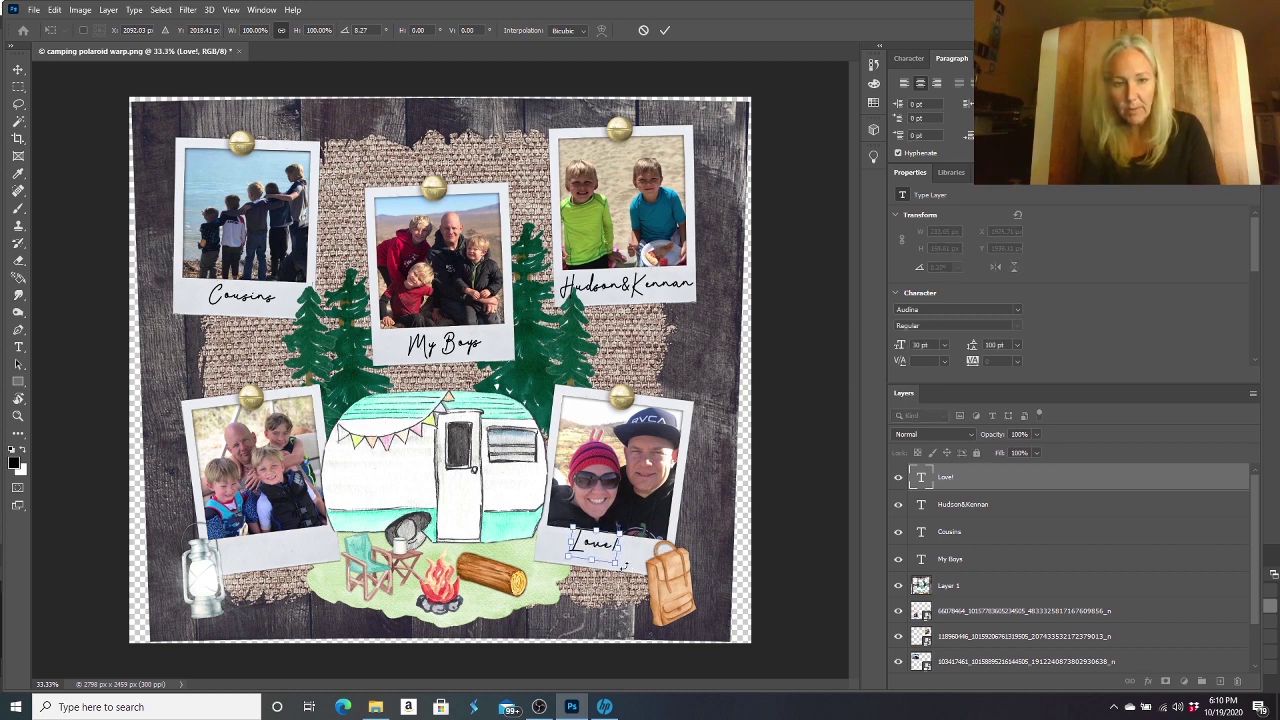
key("Down")
key("Down")
key("Down")
key("Down")
key("Down")
key("Down")
key("Down")
key("Down")
key("Down")
key("Down")
key("Down")
key("Down")
key("Right")
key("Right")
key("Right")
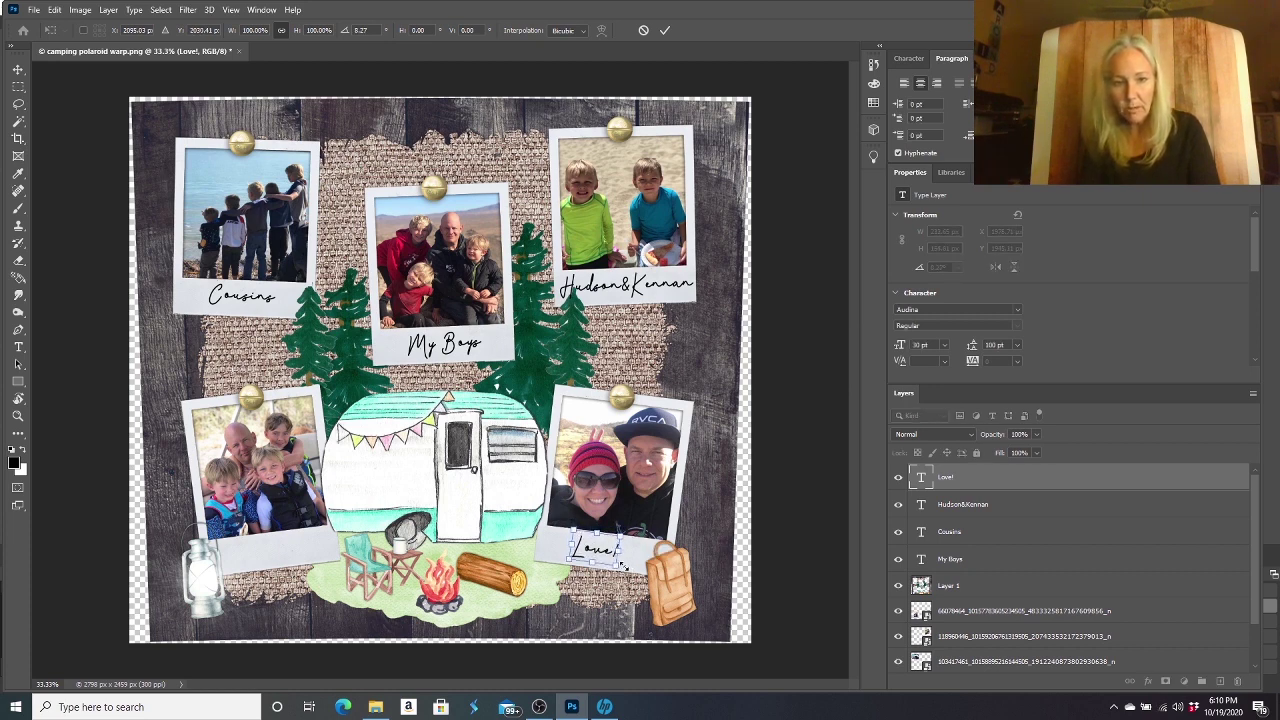
key("Return")
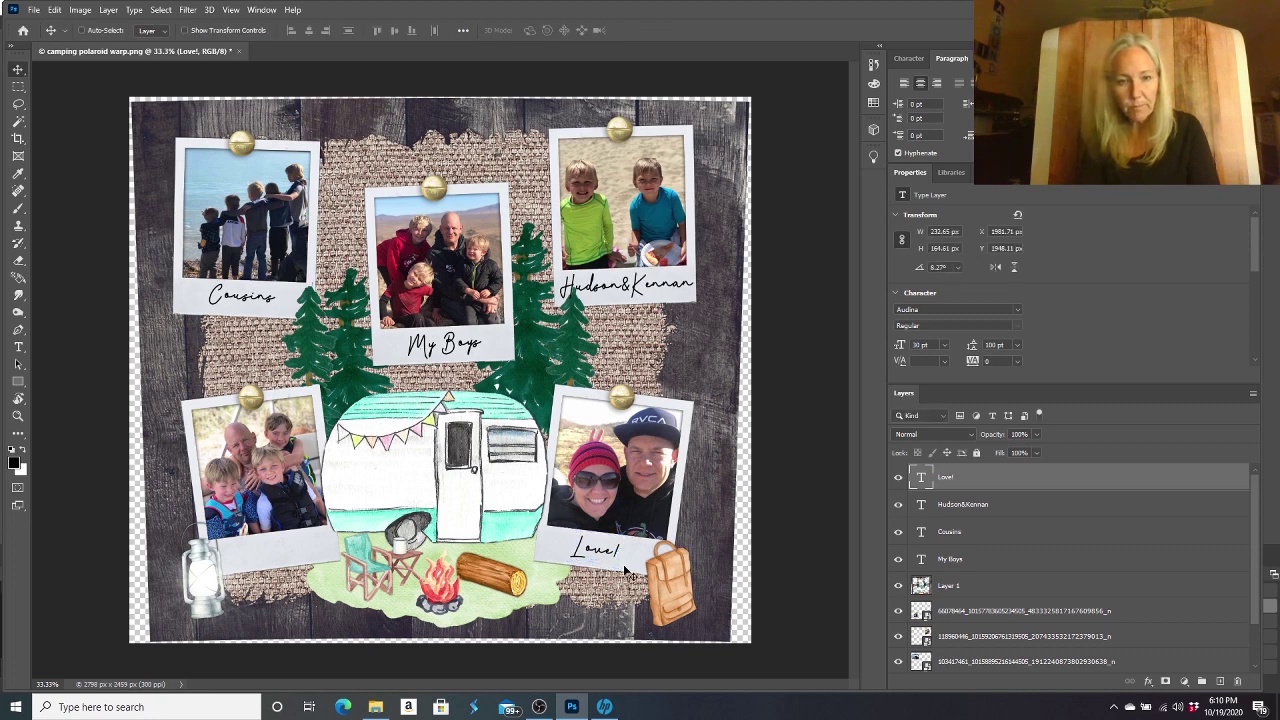
Type the caption 'Dad & his boys' under the lower-left polaroid, with spaces around the ampersand
left_click(16, 348)
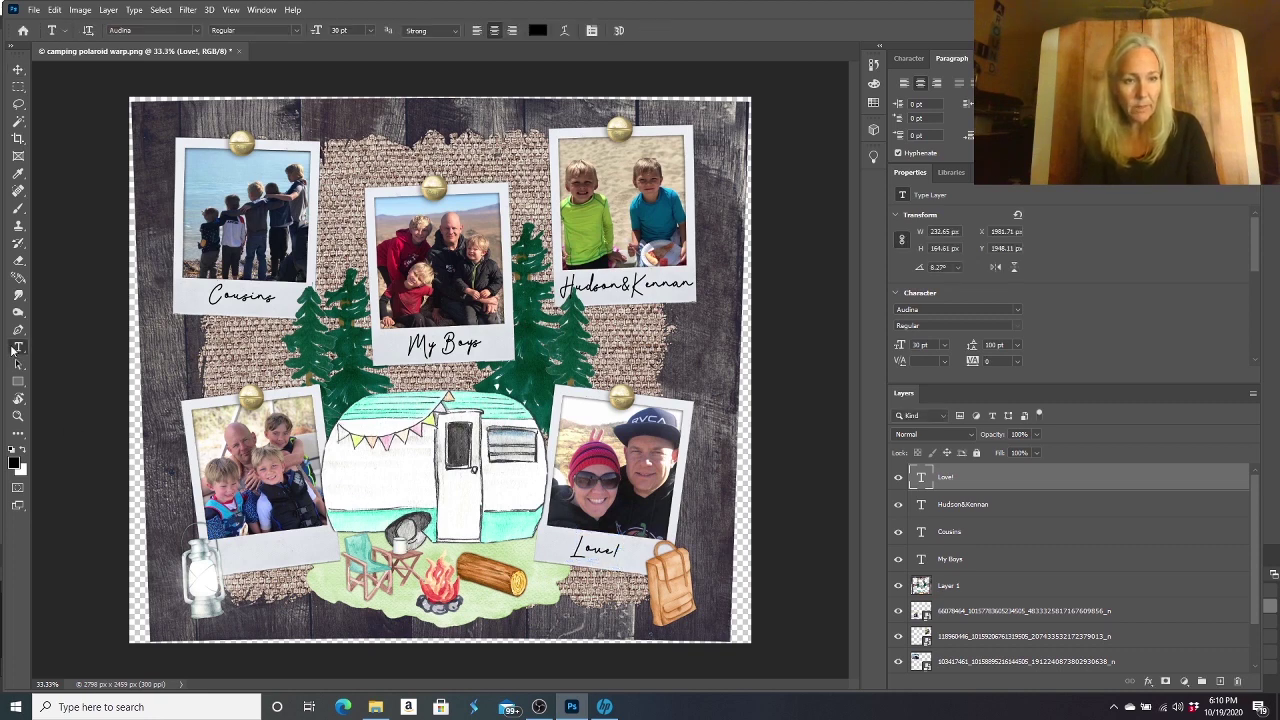
left_click(269, 554)
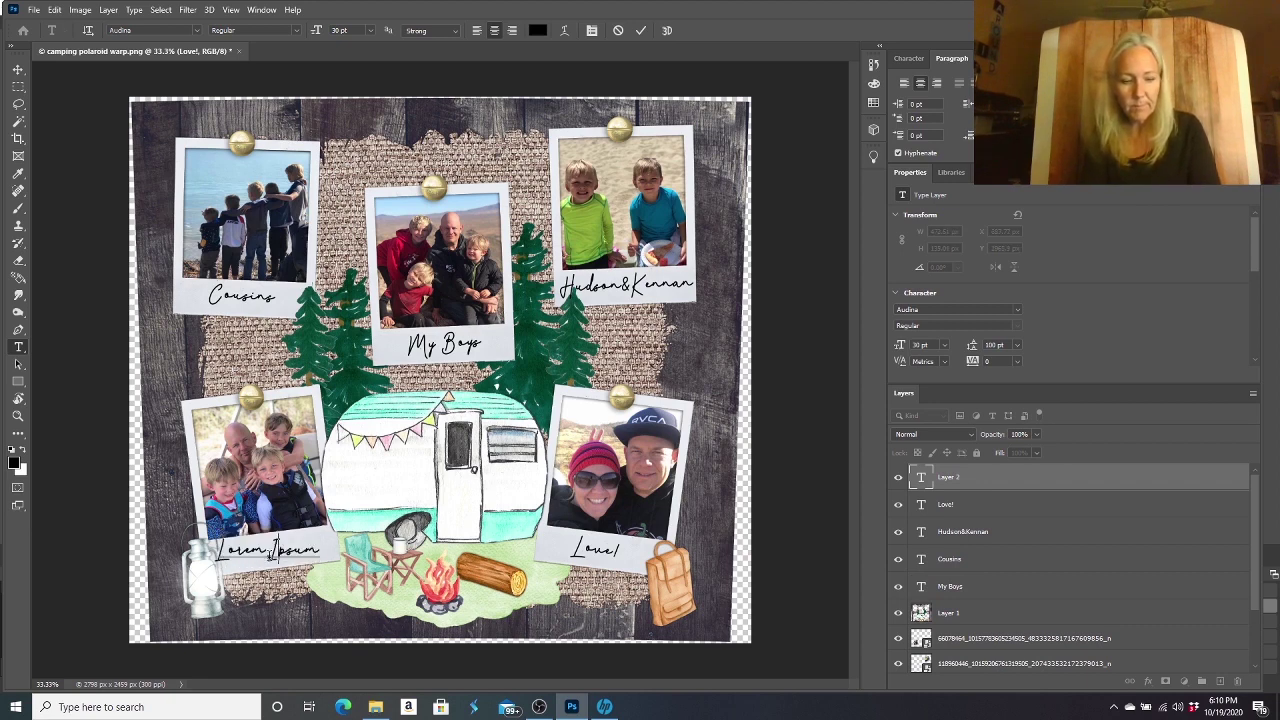
type("Dad")
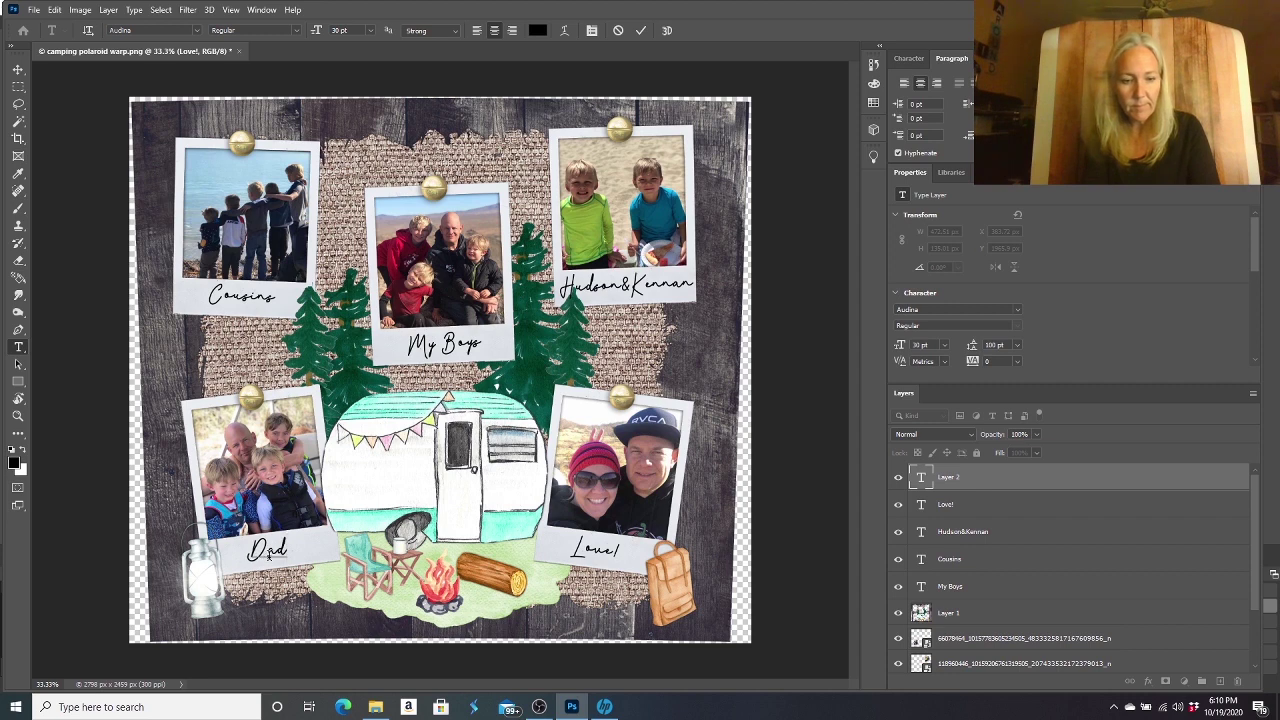
type("&")
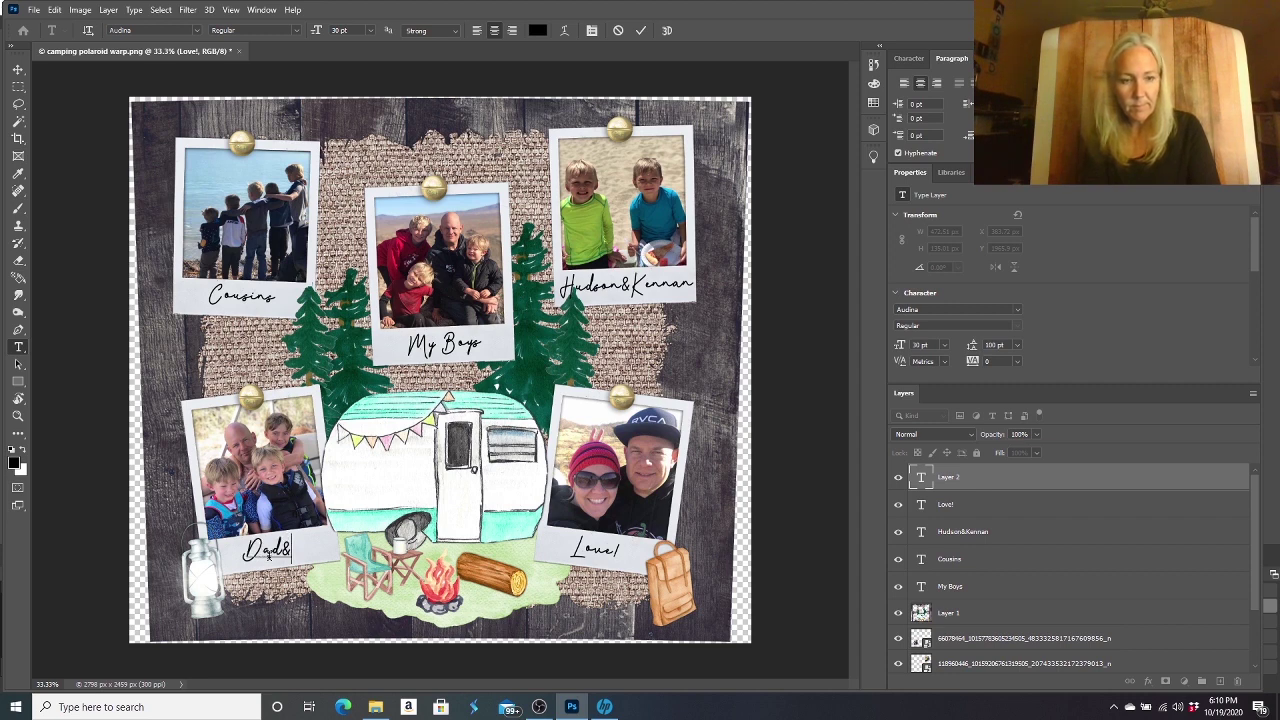
type("his")
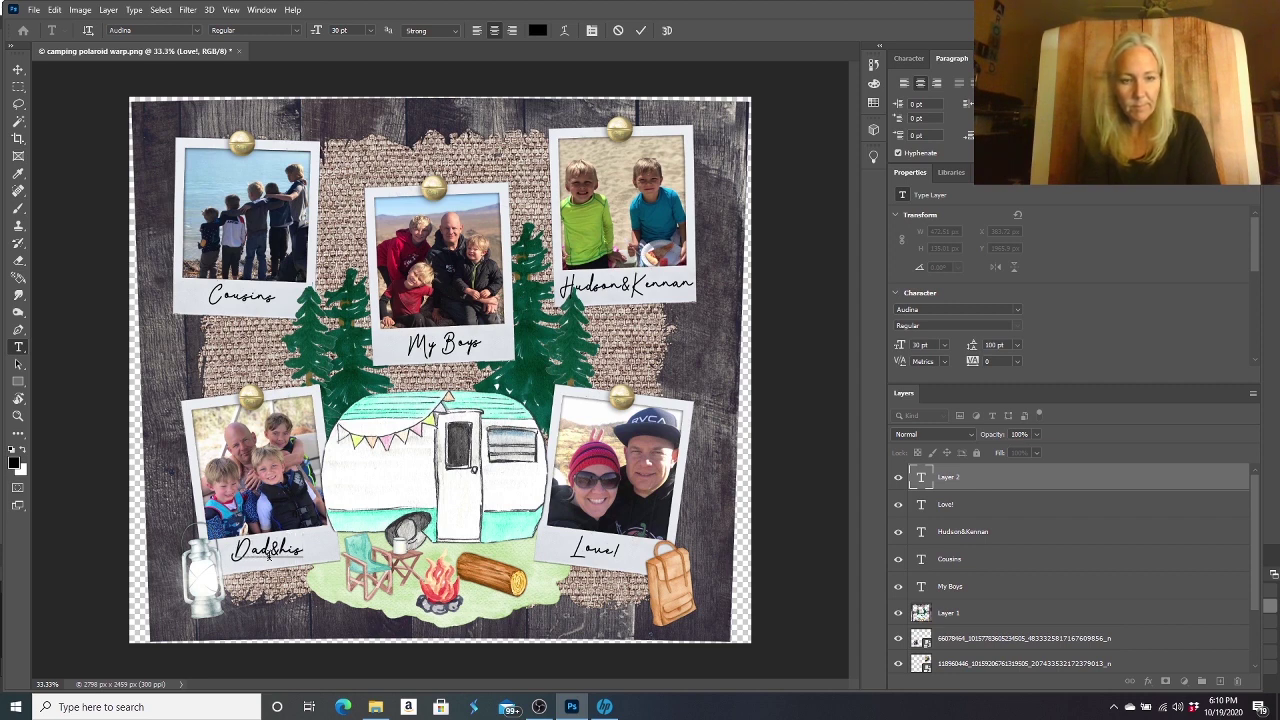
type(" bo")
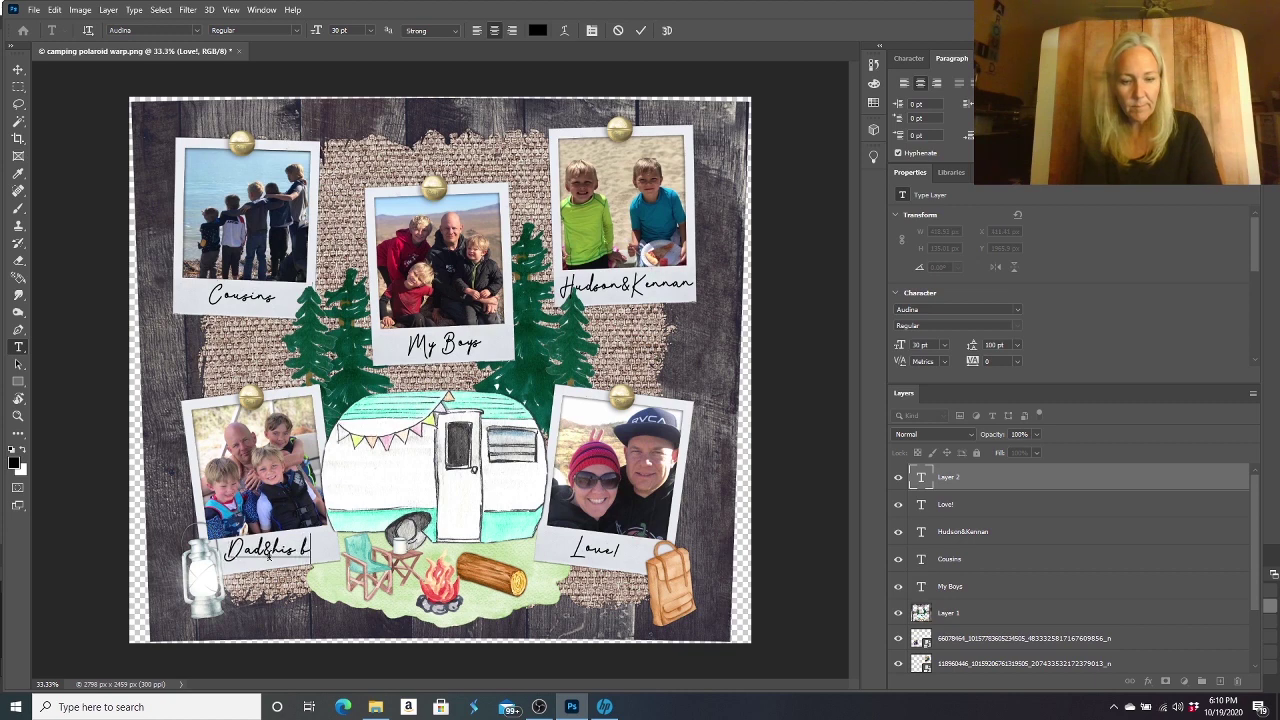
type("ys")
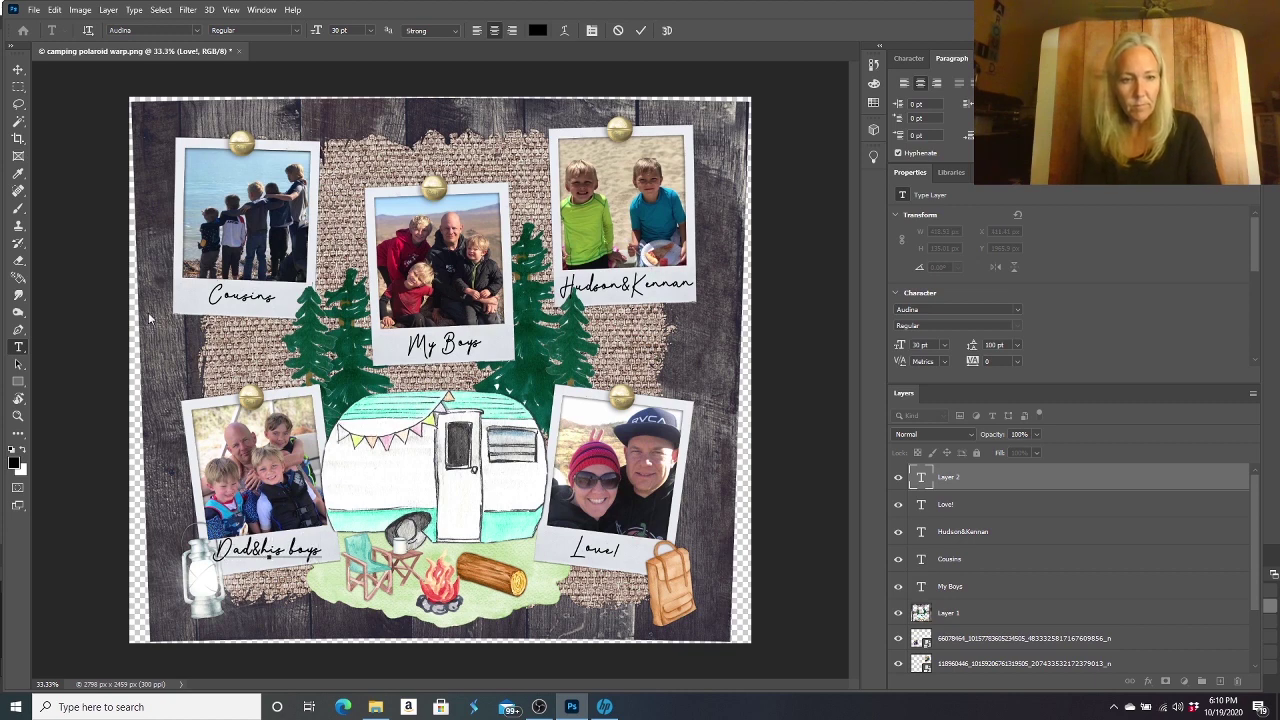
left_click(254, 548)
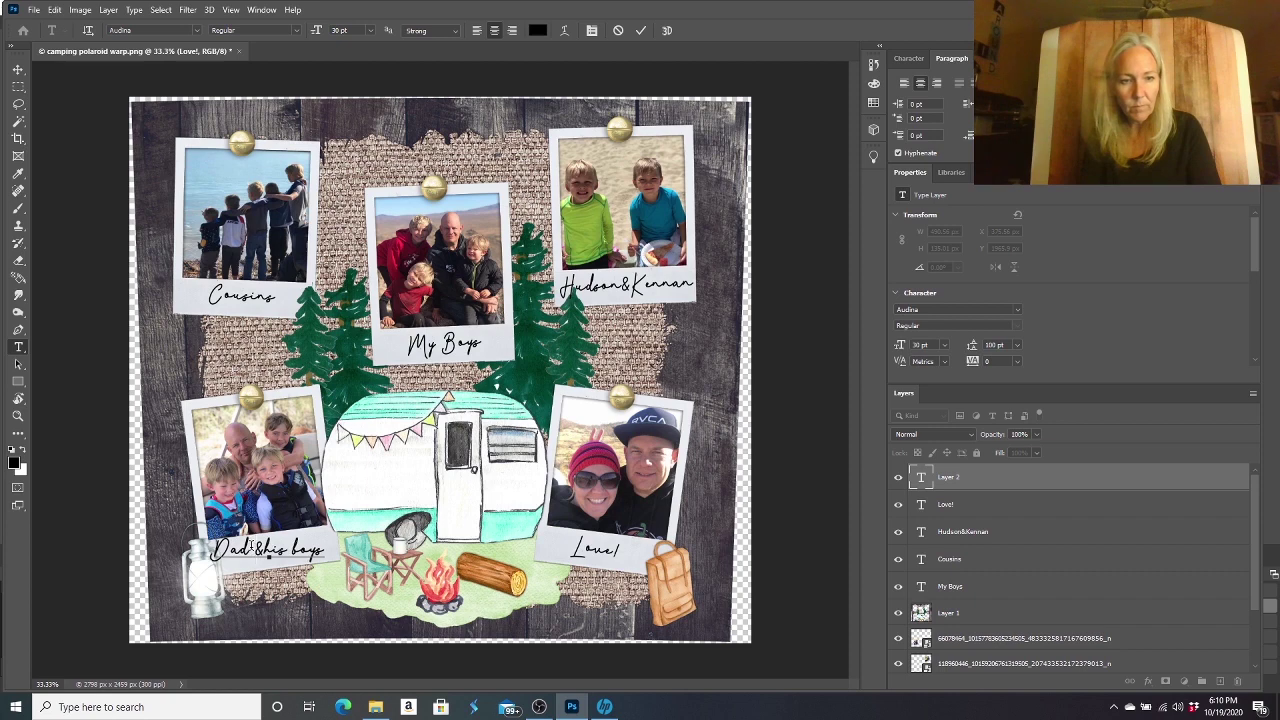
left_click(263, 548)
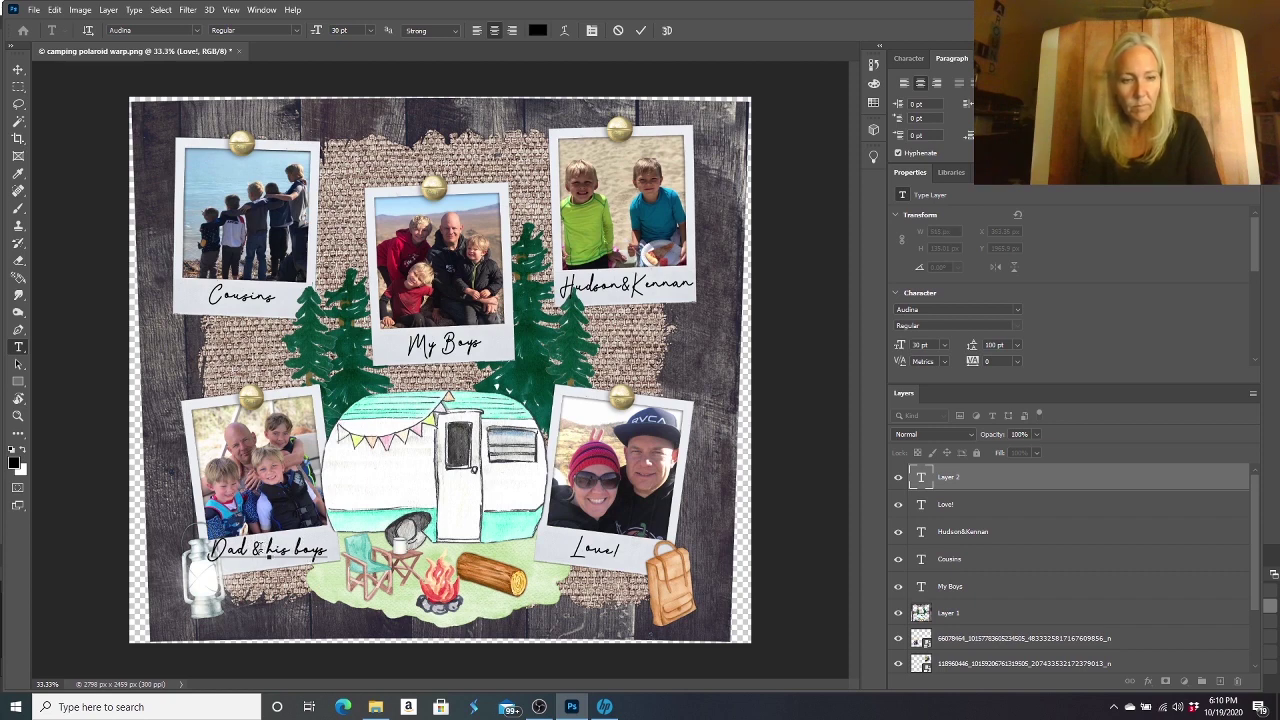
left_click(18, 69)
Rotate the Dad & his boys caption about -8° and nudge it right and down
key("ctrl+t")
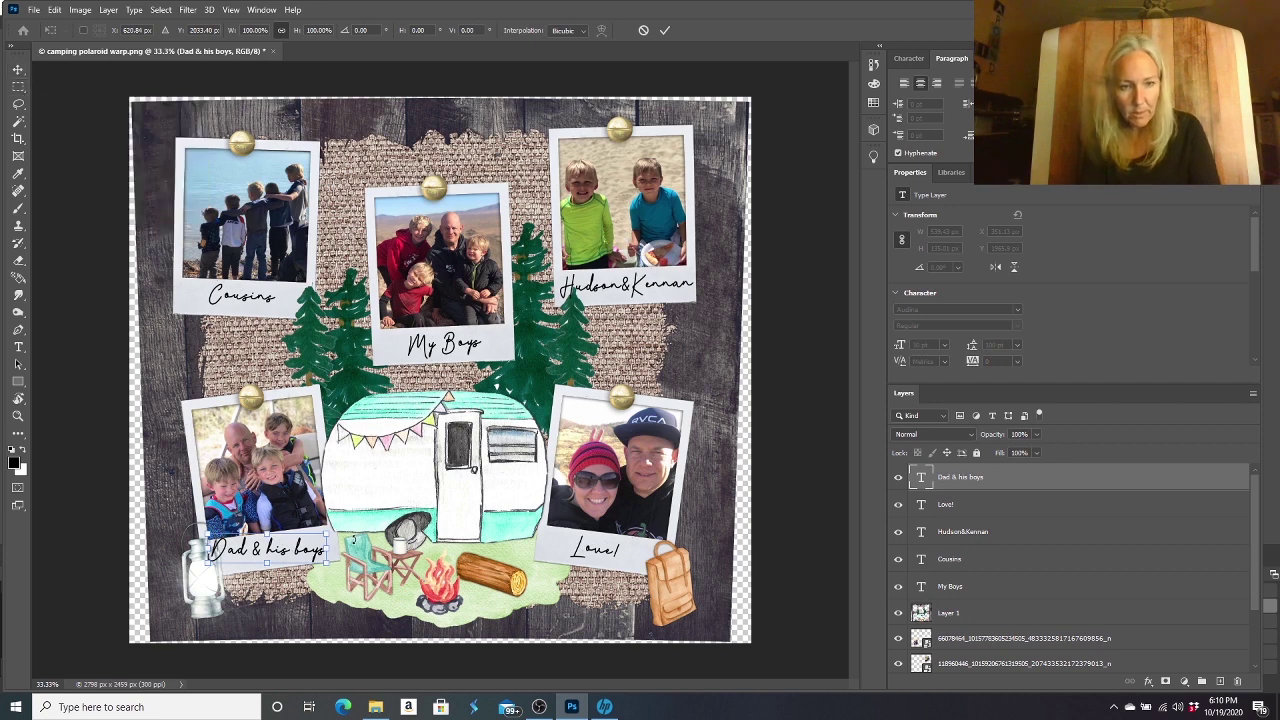
left_click_drag(350, 540, 347, 531)
key("Right")
key("Right")
key("Right")
key("Right")
key("Right")
key("Right")
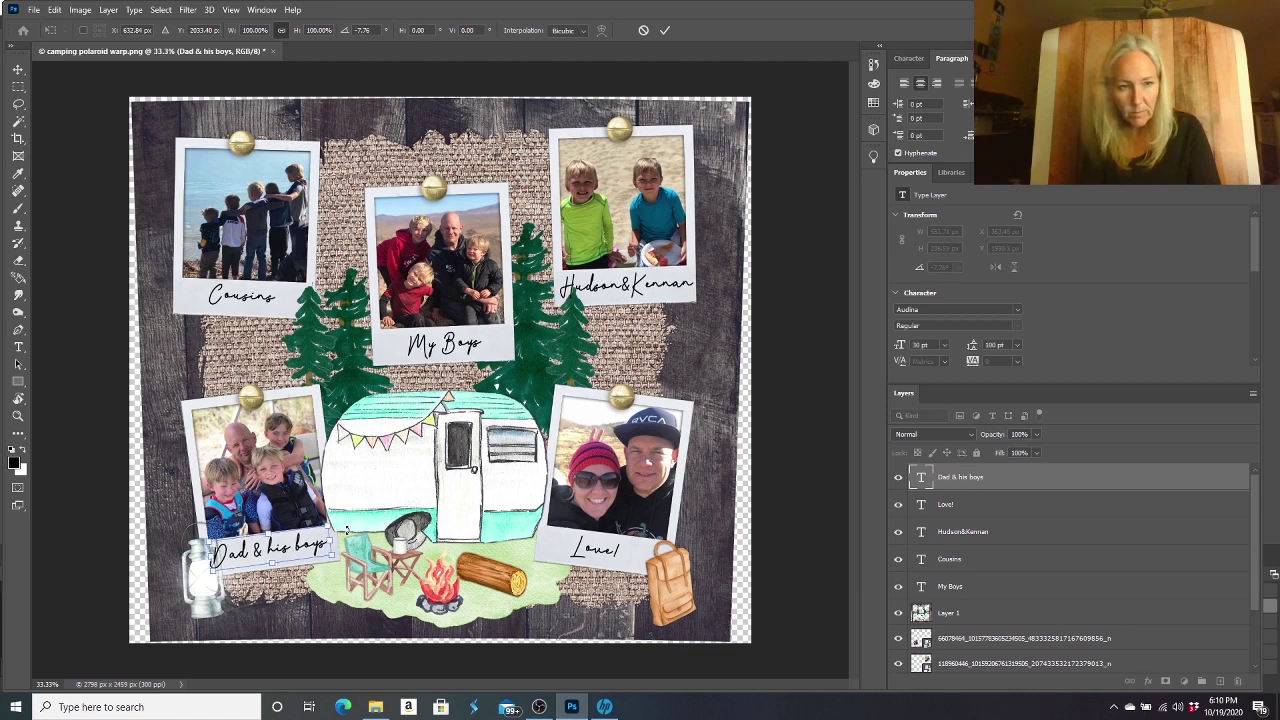
key("Down")
key("Down")
key("Down")
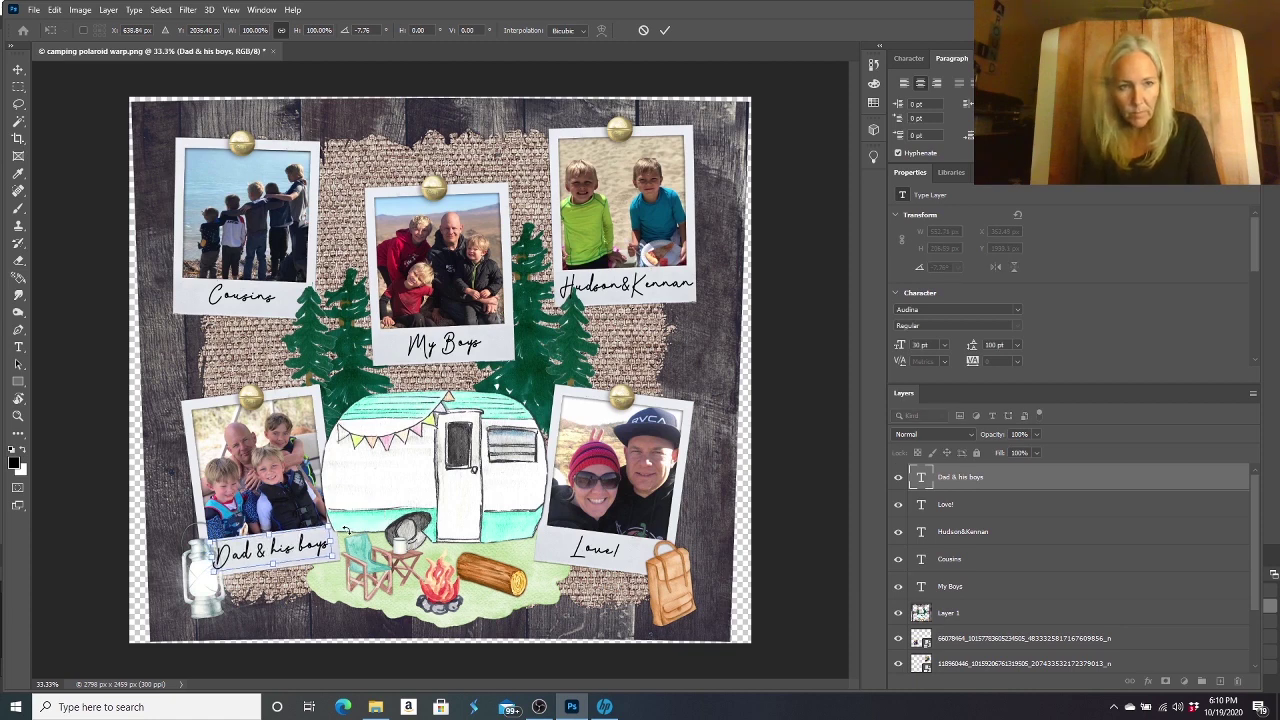
key("Down")
key("Down")
key("Down")
key("Return")
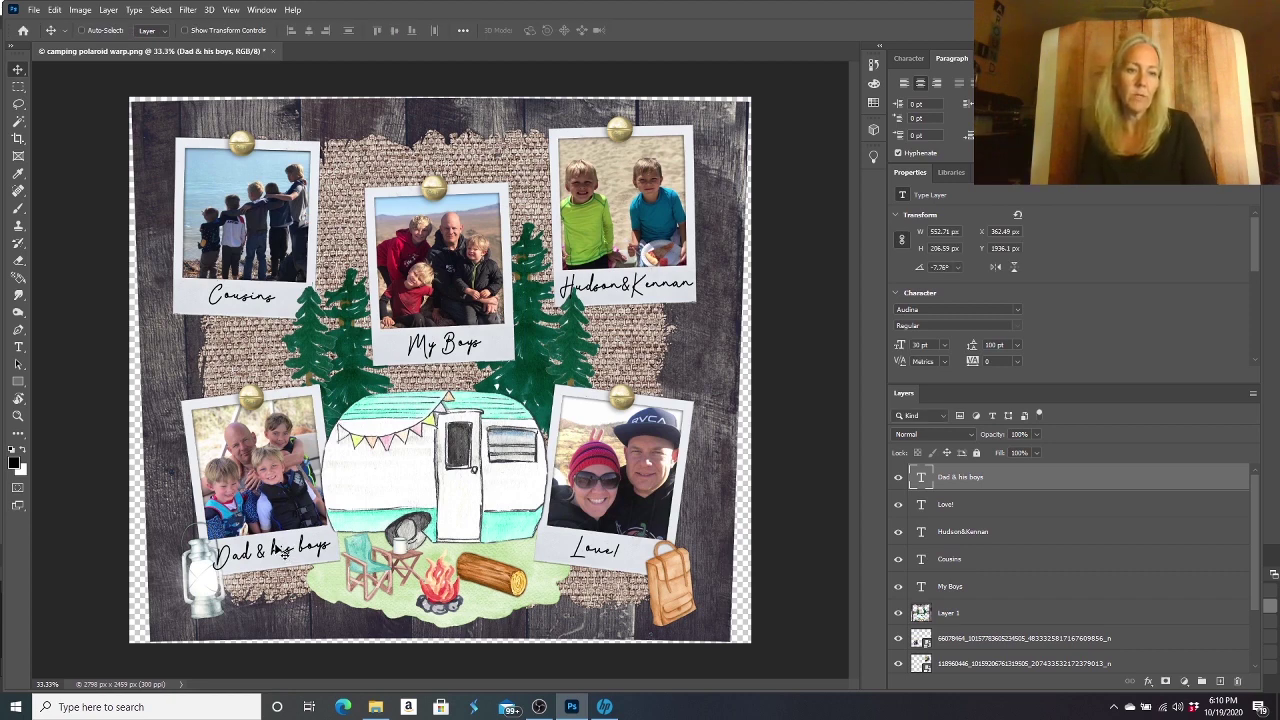
Scale the Dad & his boys caption down to about 80% to fit the frame
key("ctrl+t")
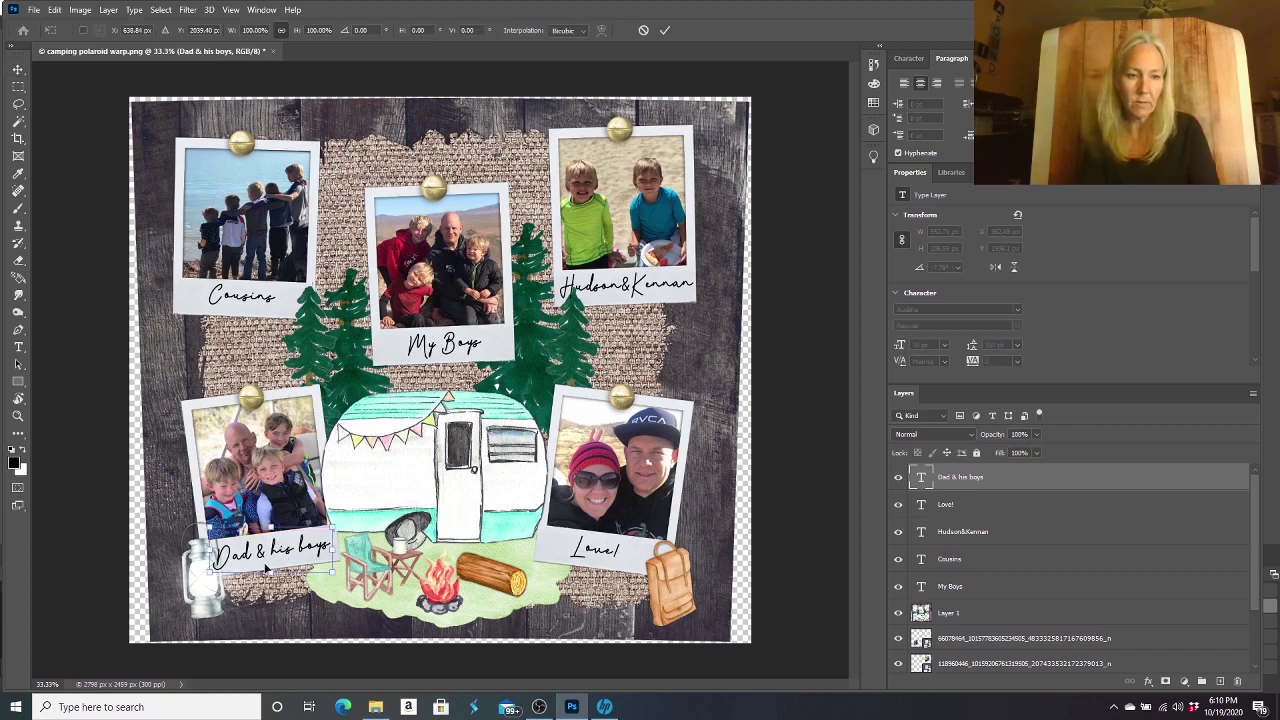
left_click_drag(272, 571, 271, 563)
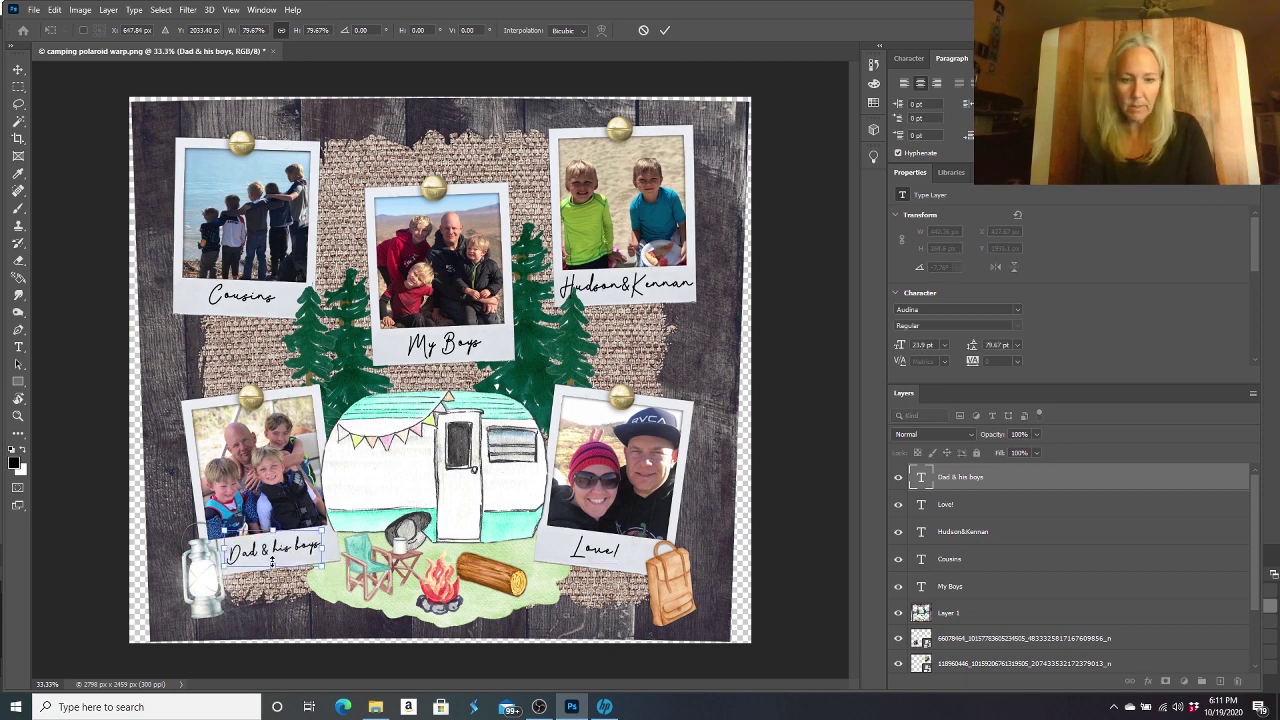
key("Return")
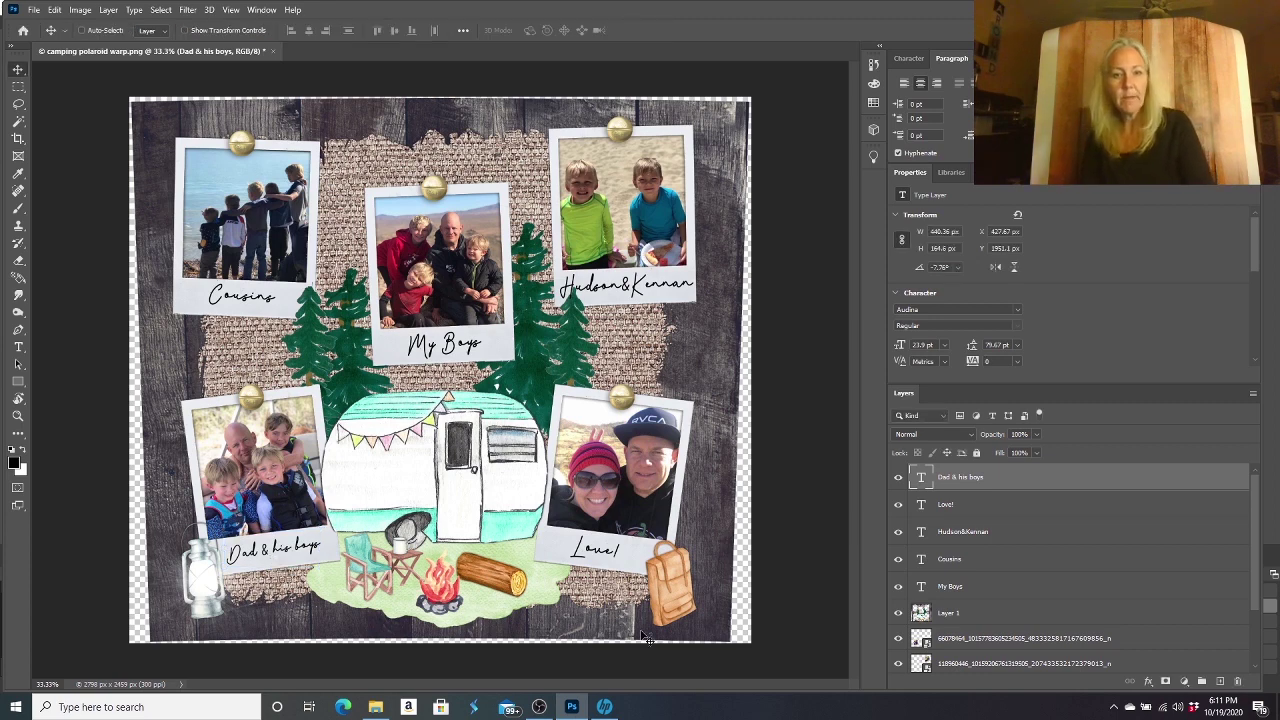